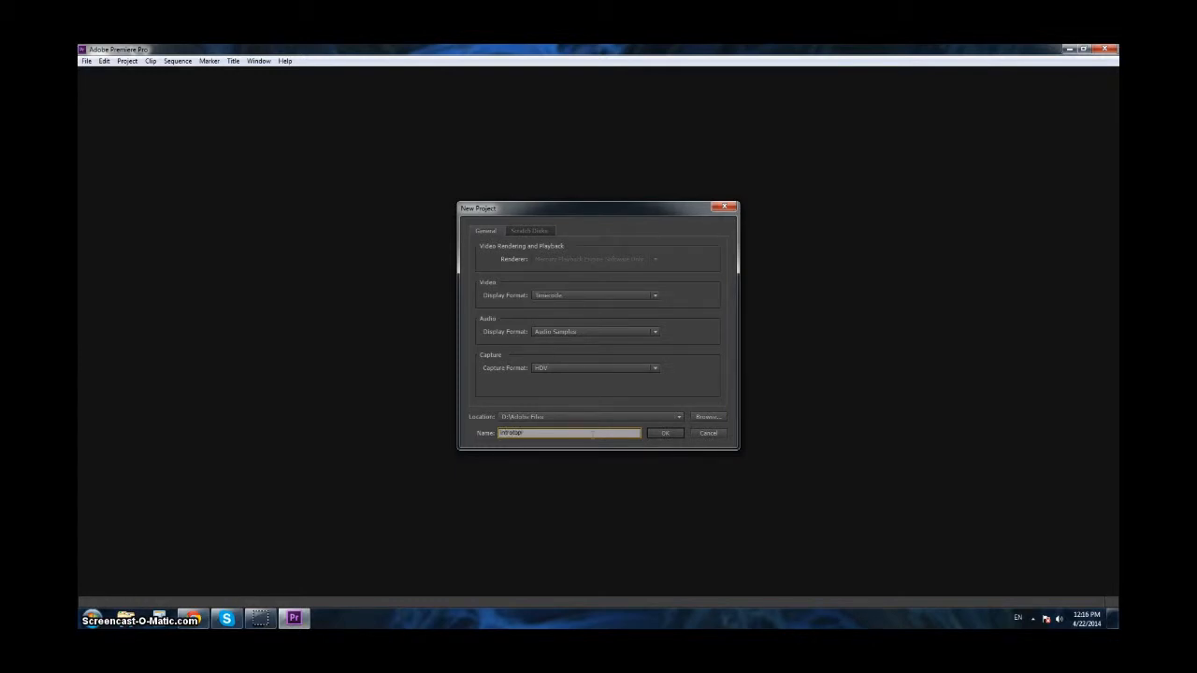
- Create the project introtopremiere and a sequence named intro1 with the DV - NTSC Widescreen 32kHz preset
type("miere")
left_click(665, 434)
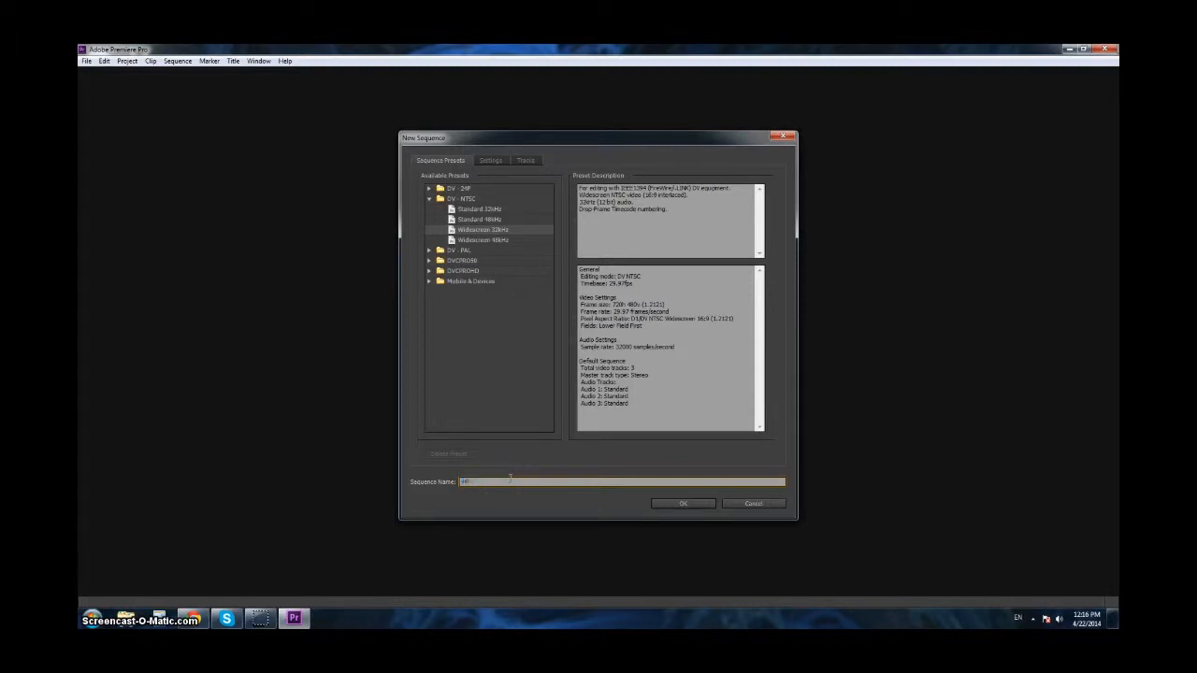
left_click(682, 504)
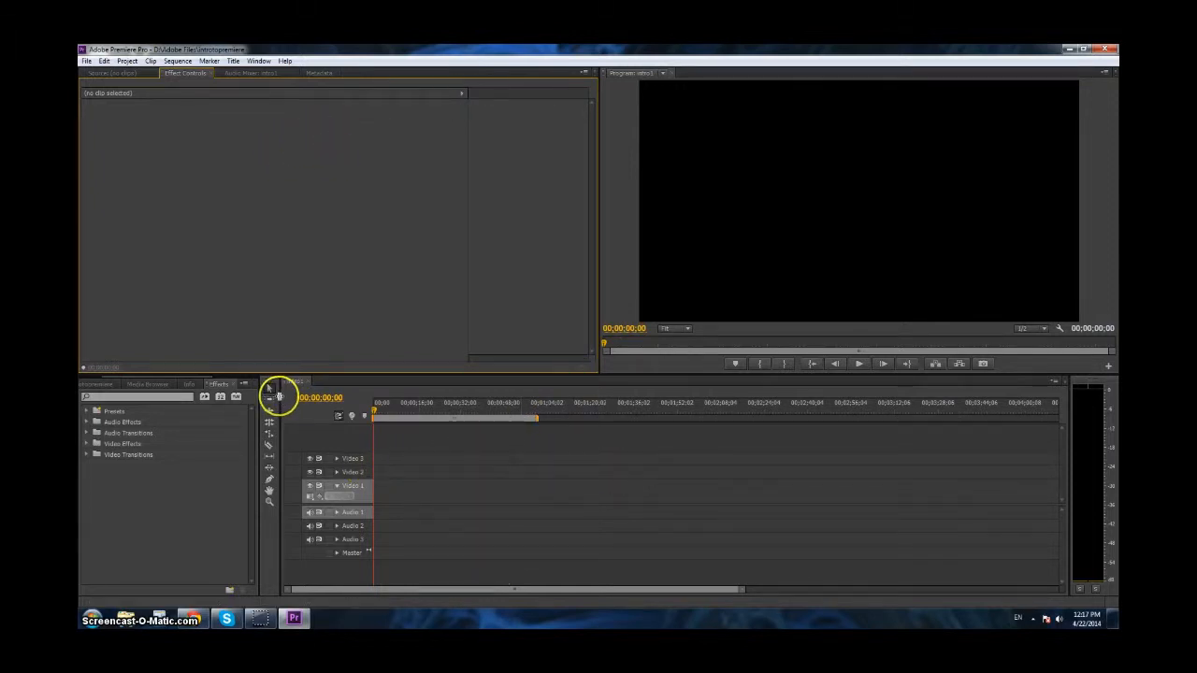
- Slightly widen the tool strip and the Effect Controls area, and bring the project's media list into view
mouse_move(278, 397)
left_mouse_down()
mouse_move(324, 399)
mouse_move(284, 408)
left_mouse_up()
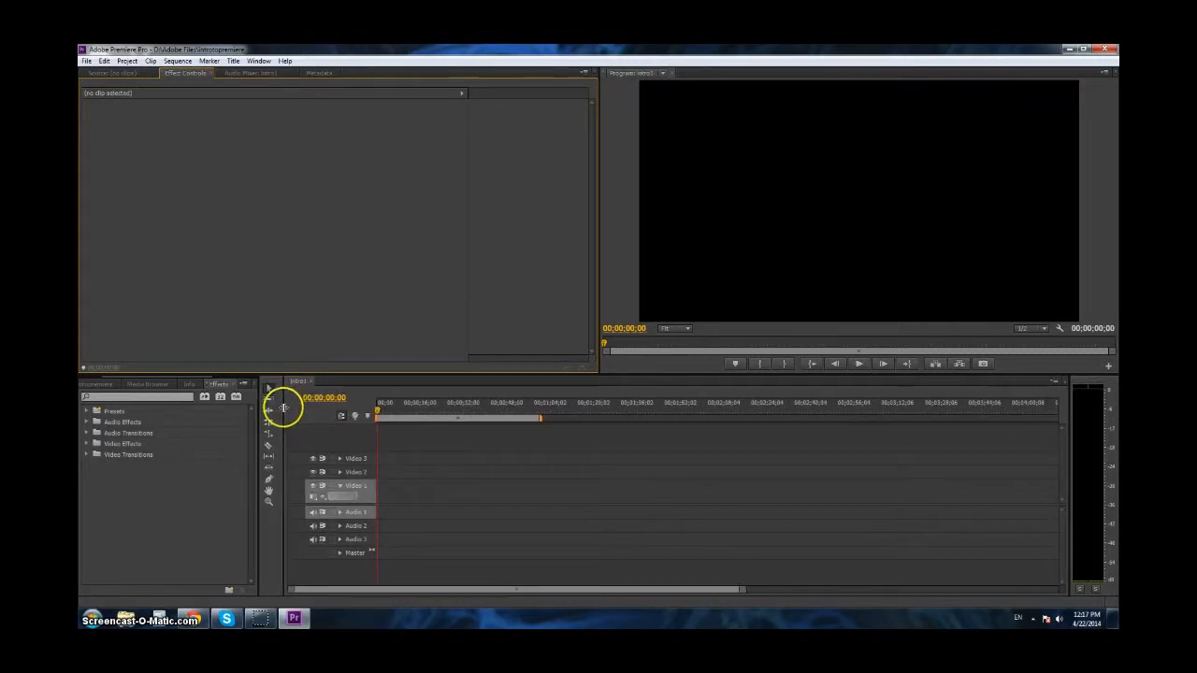
left_click(601, 366)
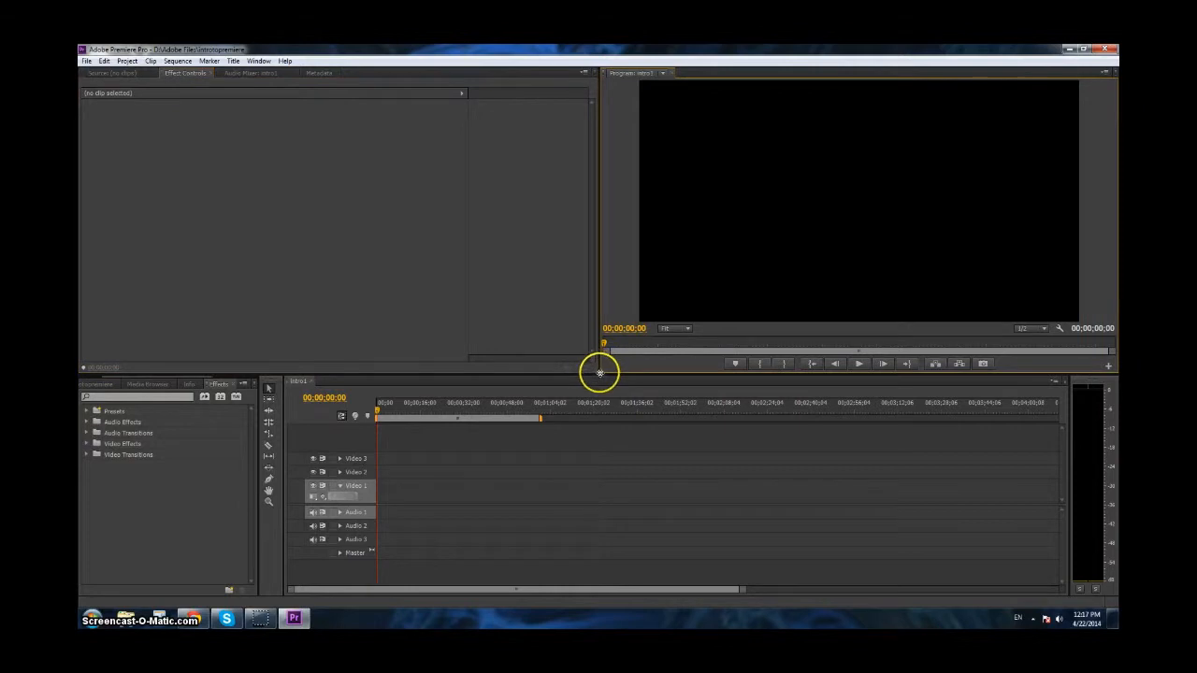
mouse_move(599, 365)
left_mouse_down()
mouse_move(580, 366)
mouse_move(623, 369)
mouse_move(610, 364)
left_mouse_up()
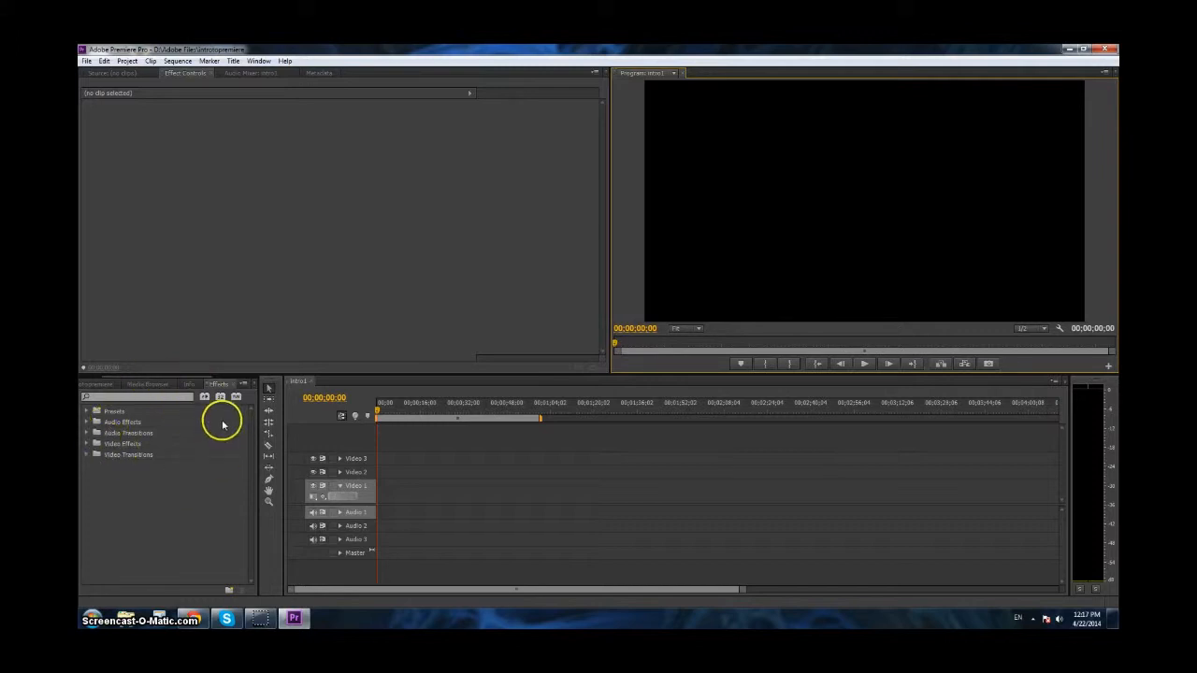
left_click(93, 383)
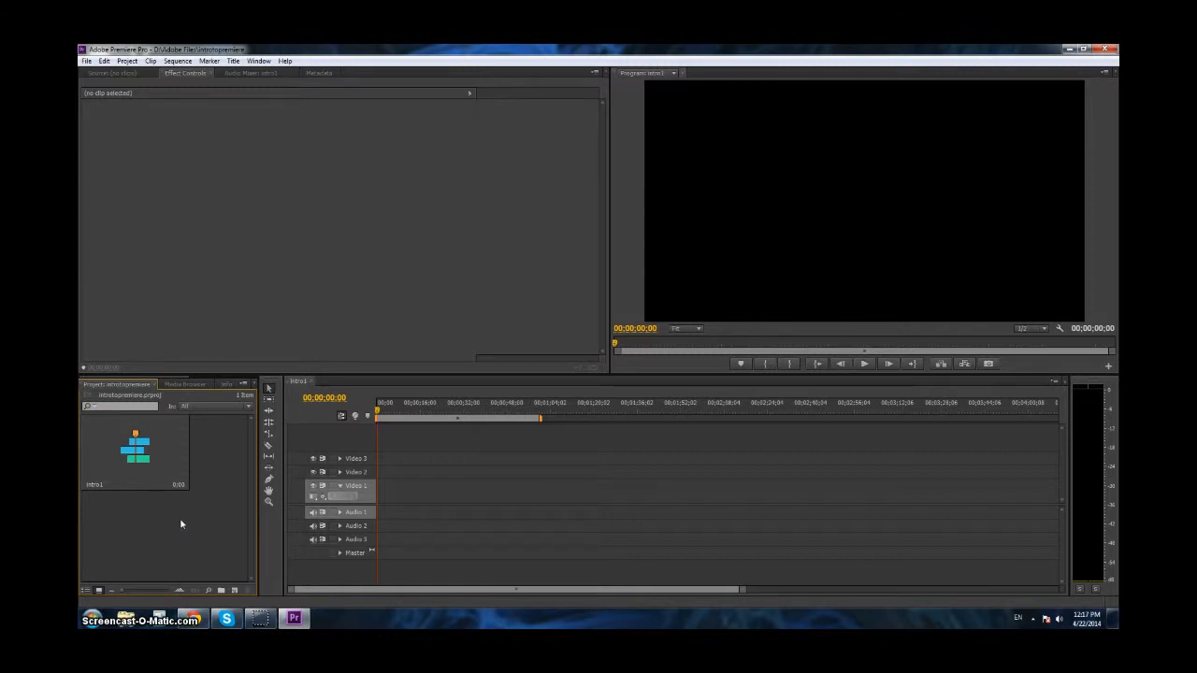
left_click(181, 526)
left_click(176, 526)
double_click(178, 526)
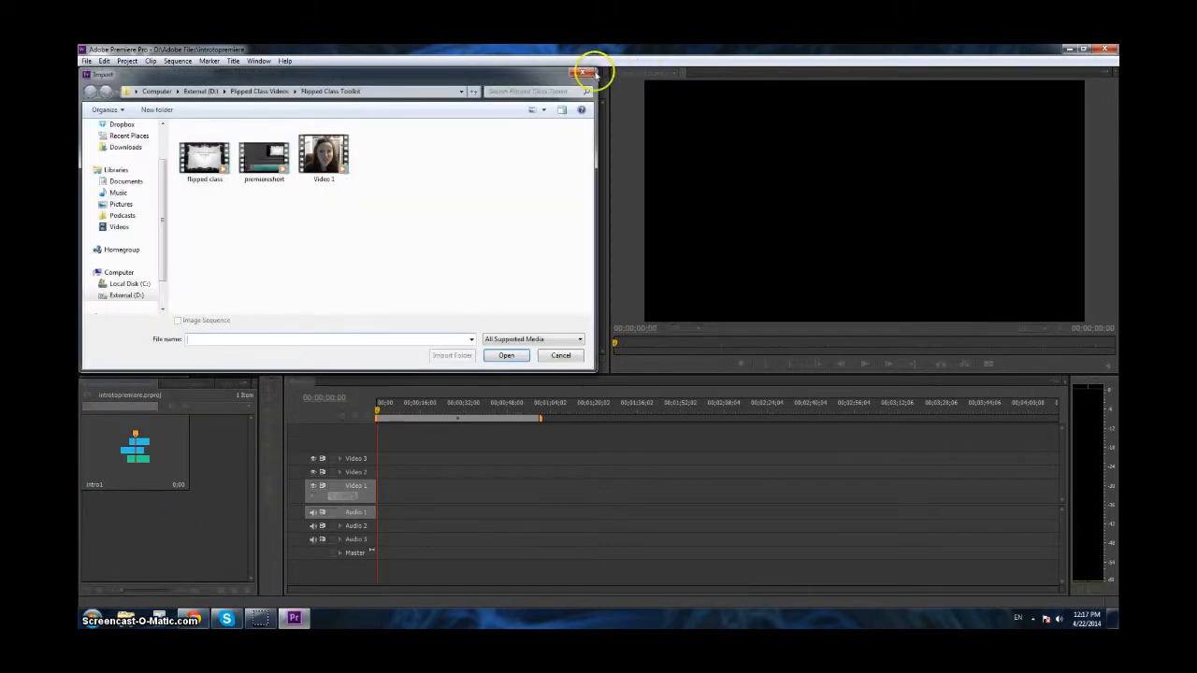
left_click(585, 73)
left_click(87, 61)
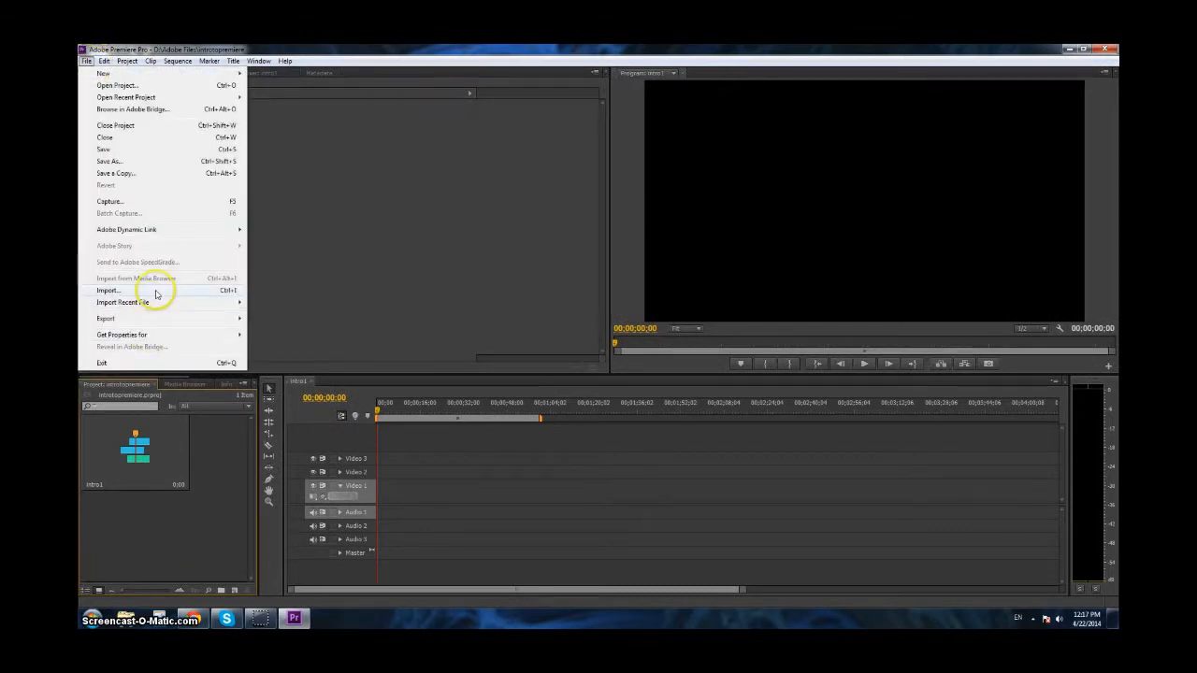
left_click(159, 530)
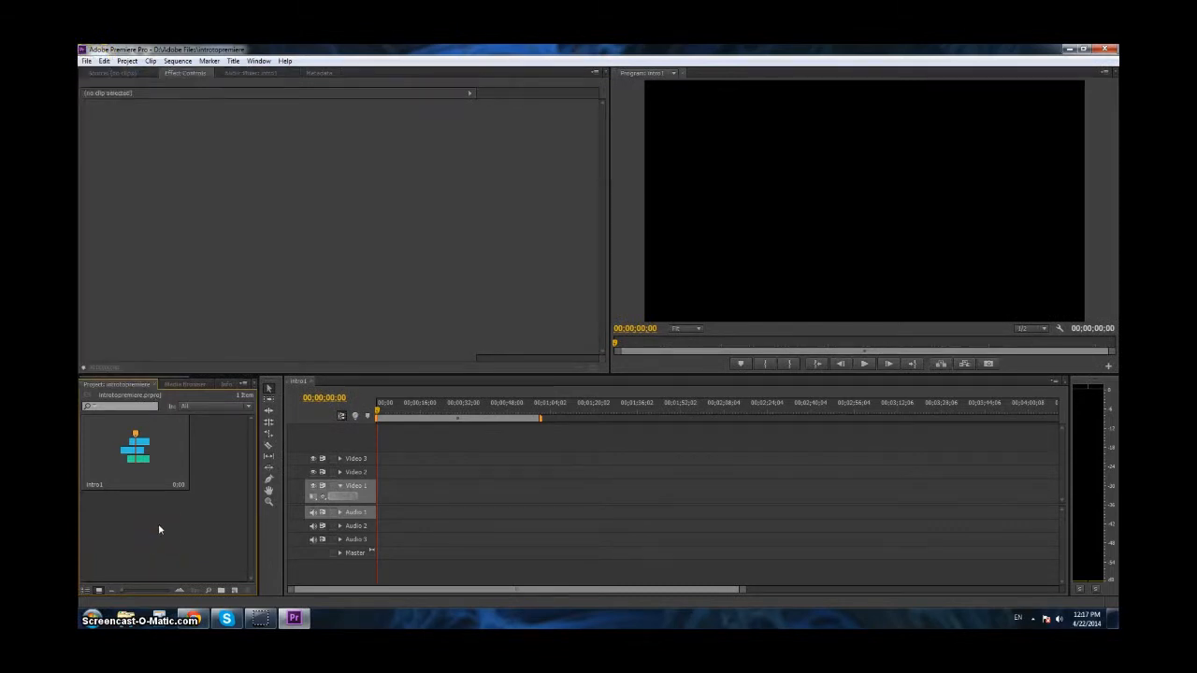
- Import the clips intro, intro2, intro3 and intro4 from the Intro to premiere folder inside Flipped Class Videos
double_click(159, 530)
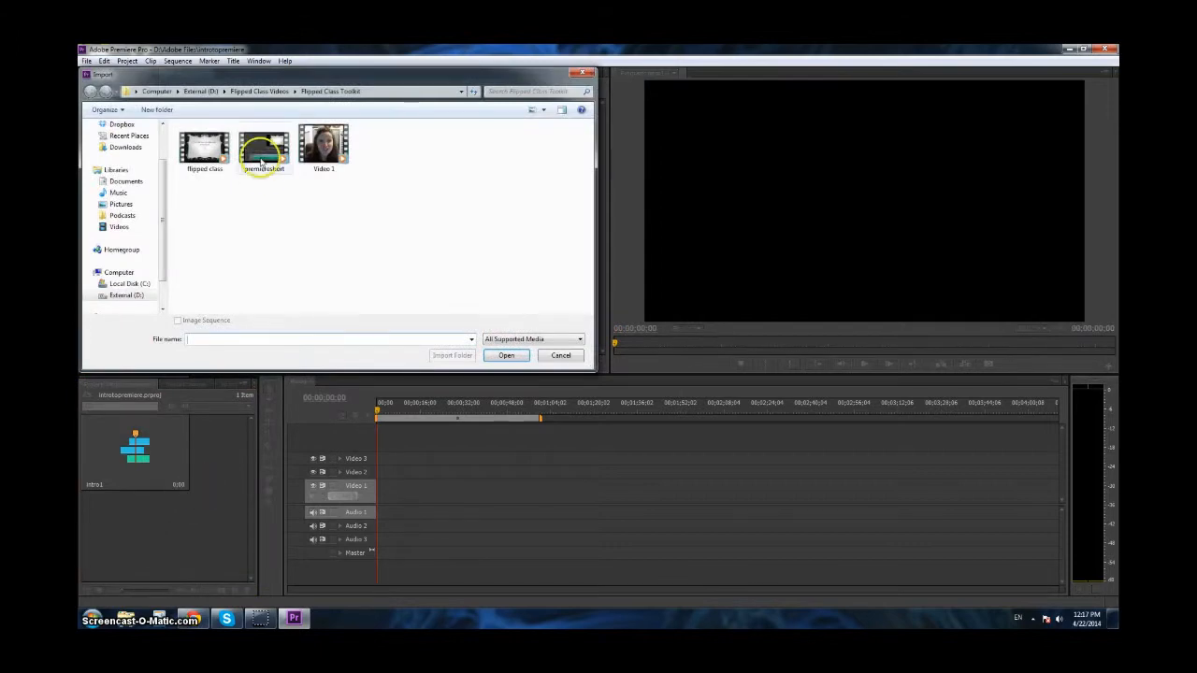
left_click(288, 217)
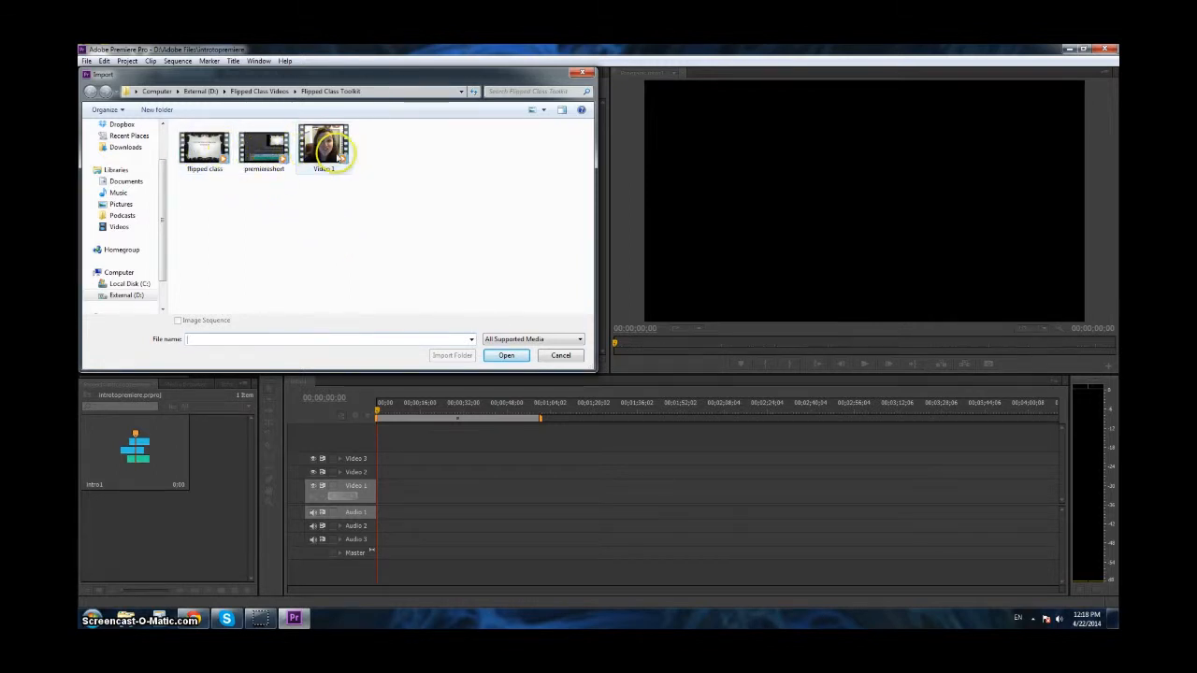
left_click(263, 91)
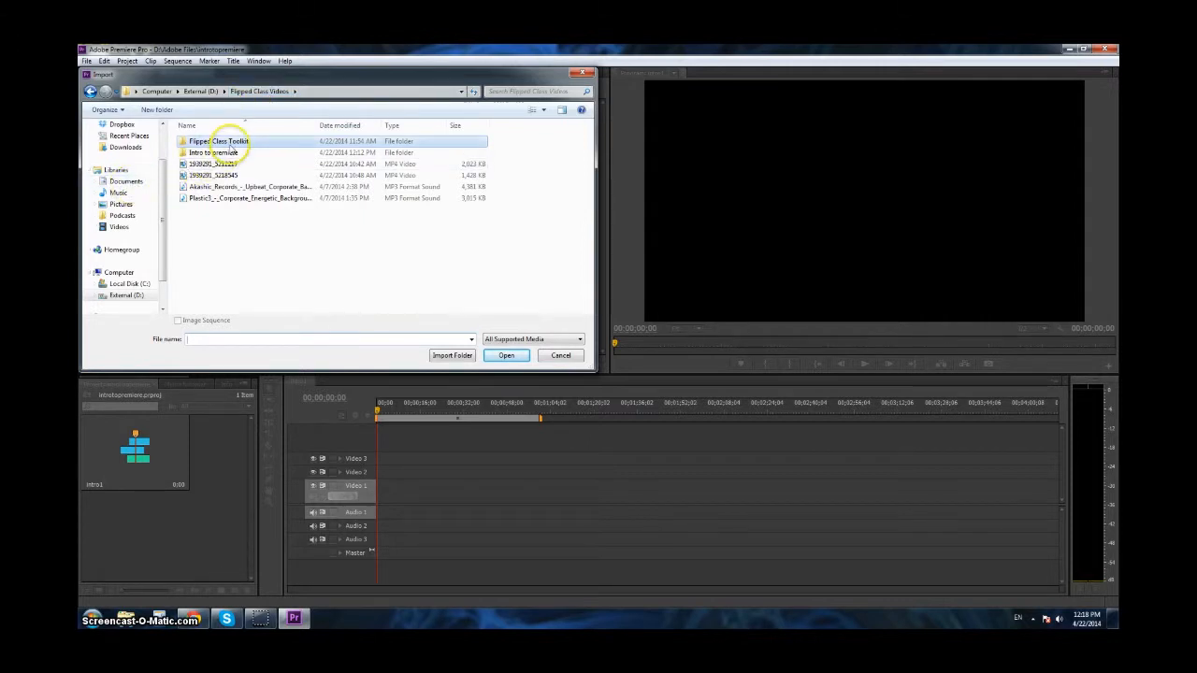
left_click(277, 246)
left_click(269, 244)
double_click(217, 153)
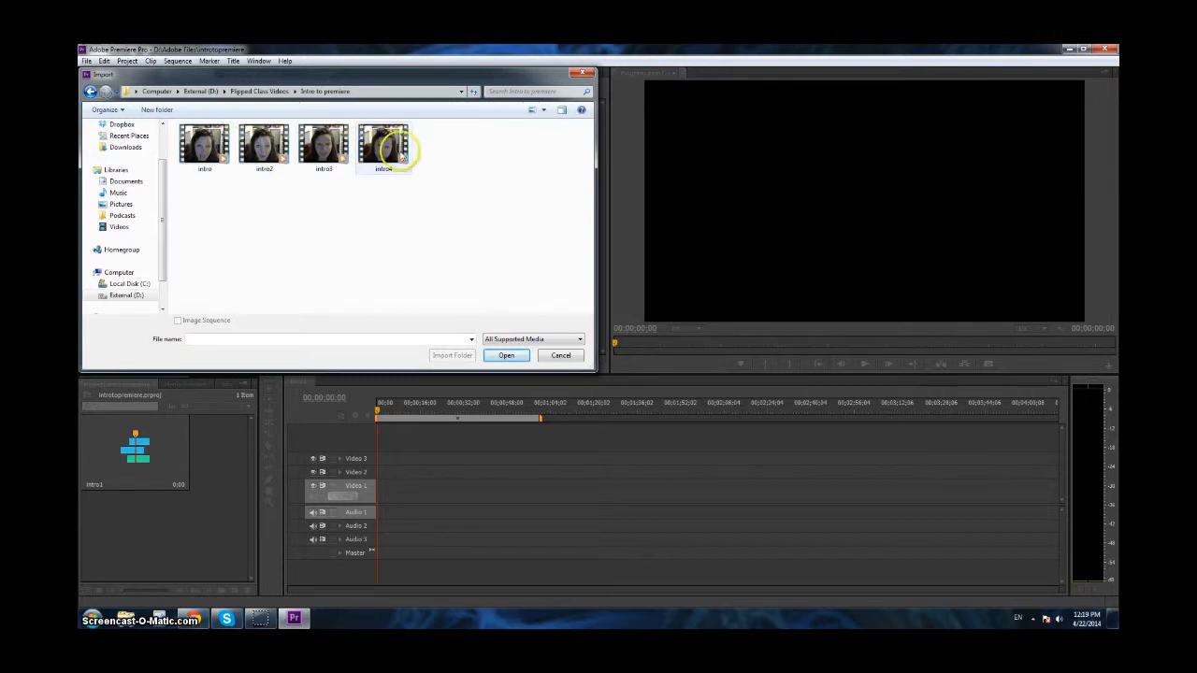
left_click(207, 140)
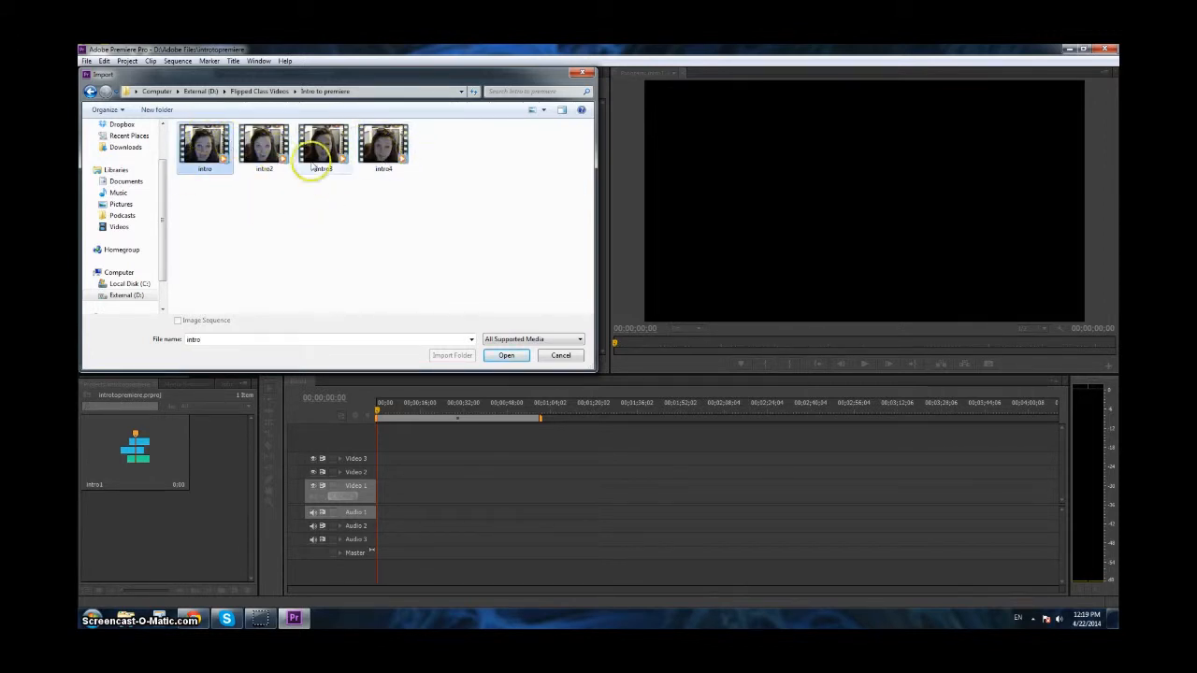
left_click(391, 149, "shift")
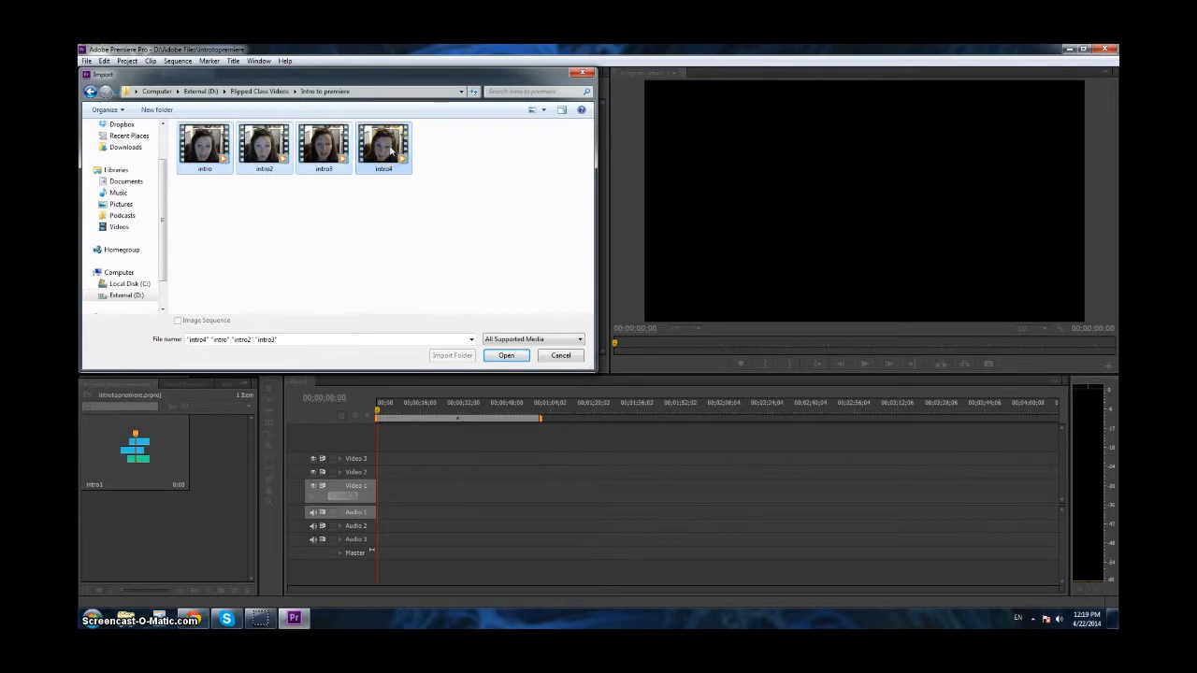
left_click(505, 357)
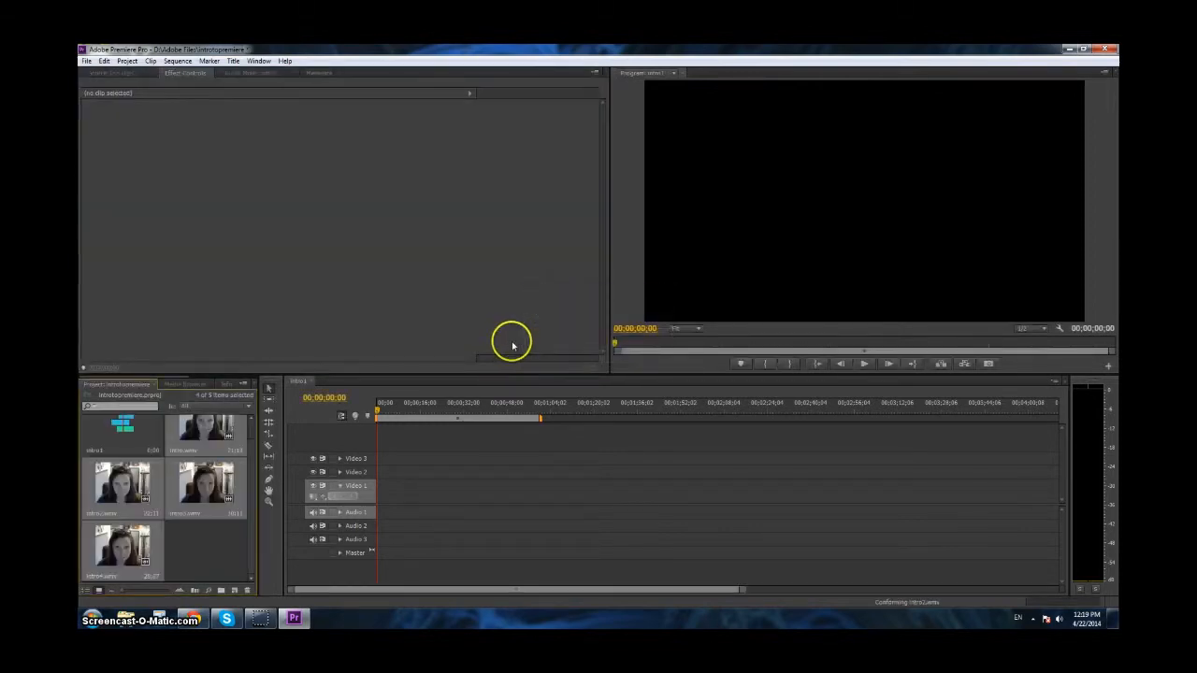
- Place intro.wmv at the start of Video 1 and change the sequence settings to match the clip
scroll(203, 506, "up", 1)
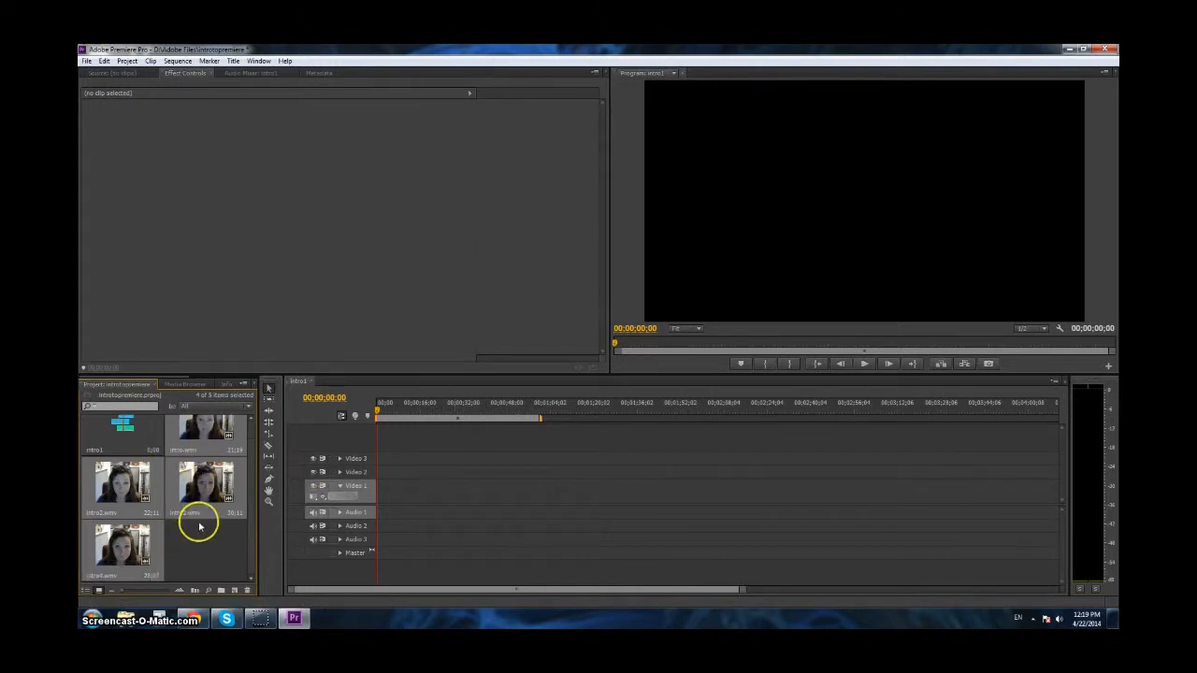
scroll(200, 522, "up", 1)
left_click(204, 448)
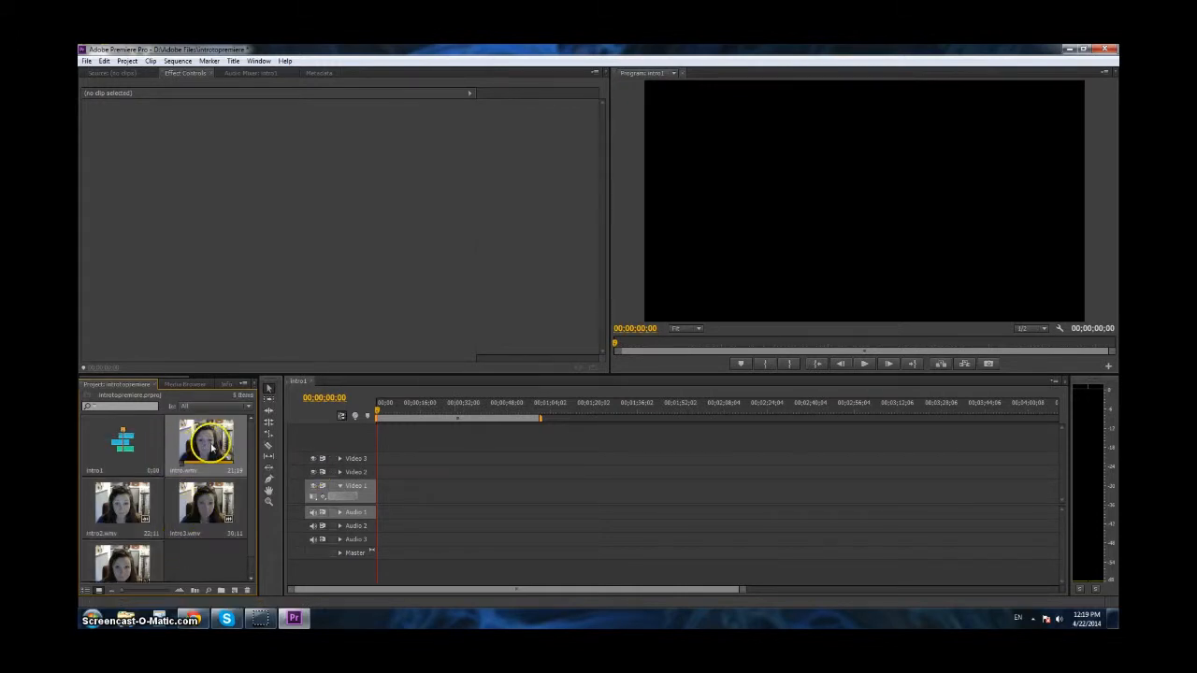
left_click_drag(234, 456, 380, 498)
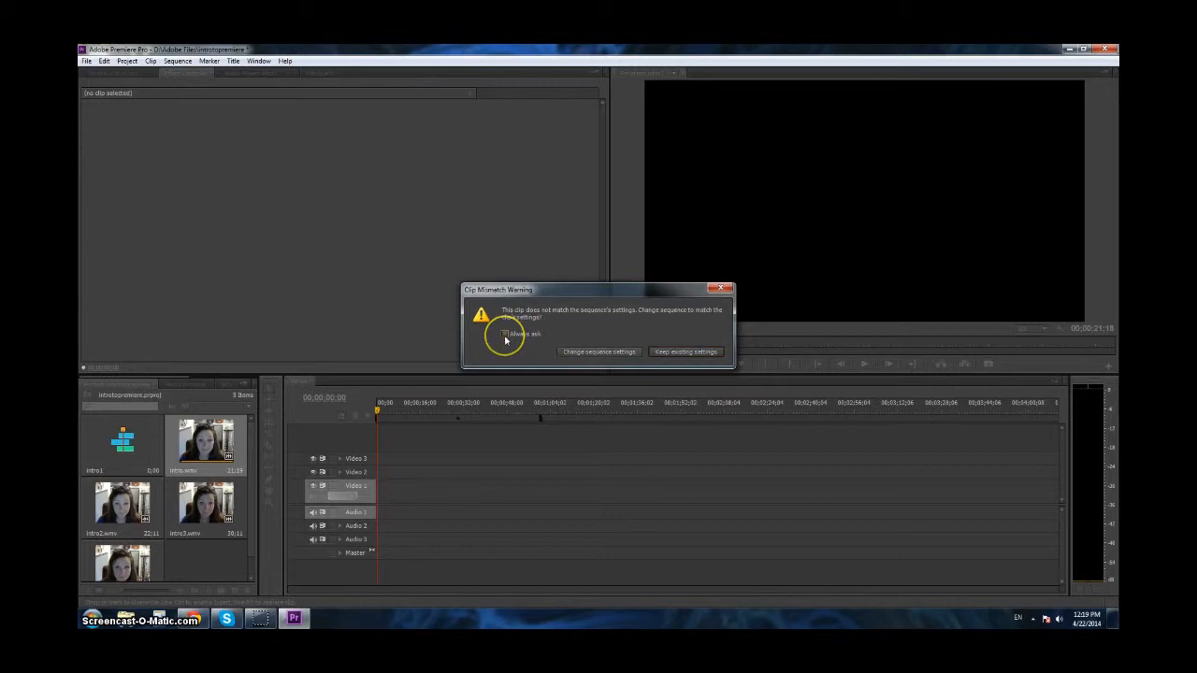
left_click(595, 352)
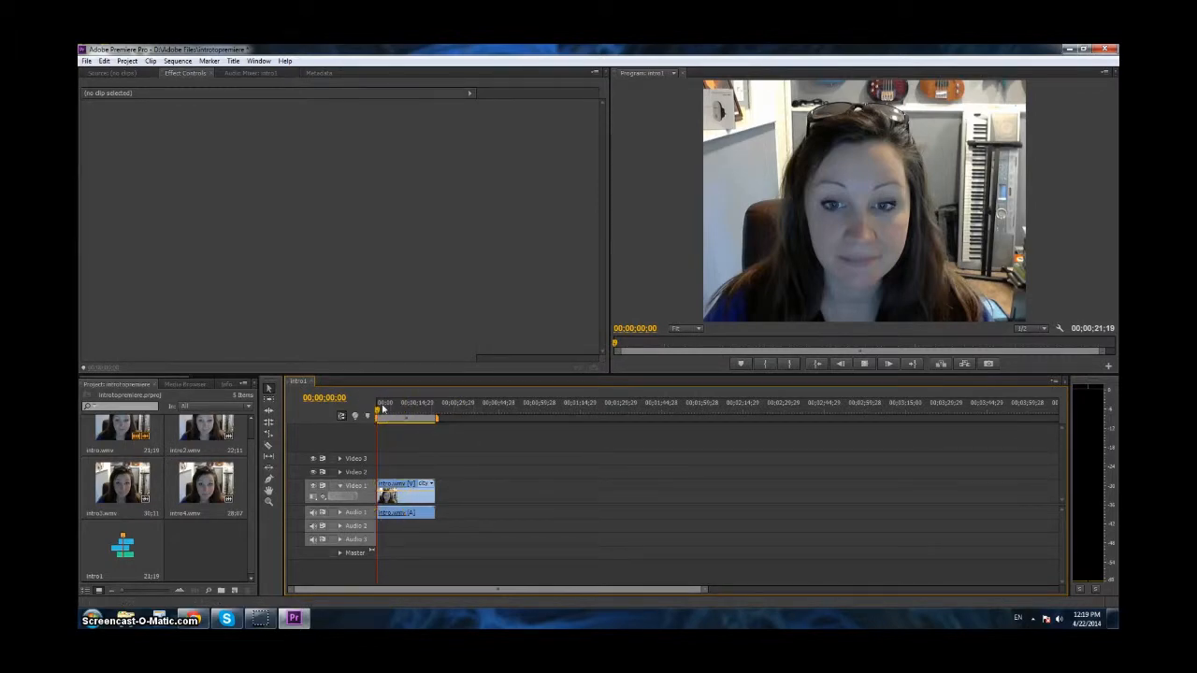
- Play the beginning of the intro.wmv clip, scrub to about 00;00;18;05 and play its ending to find where to trim
key("space")
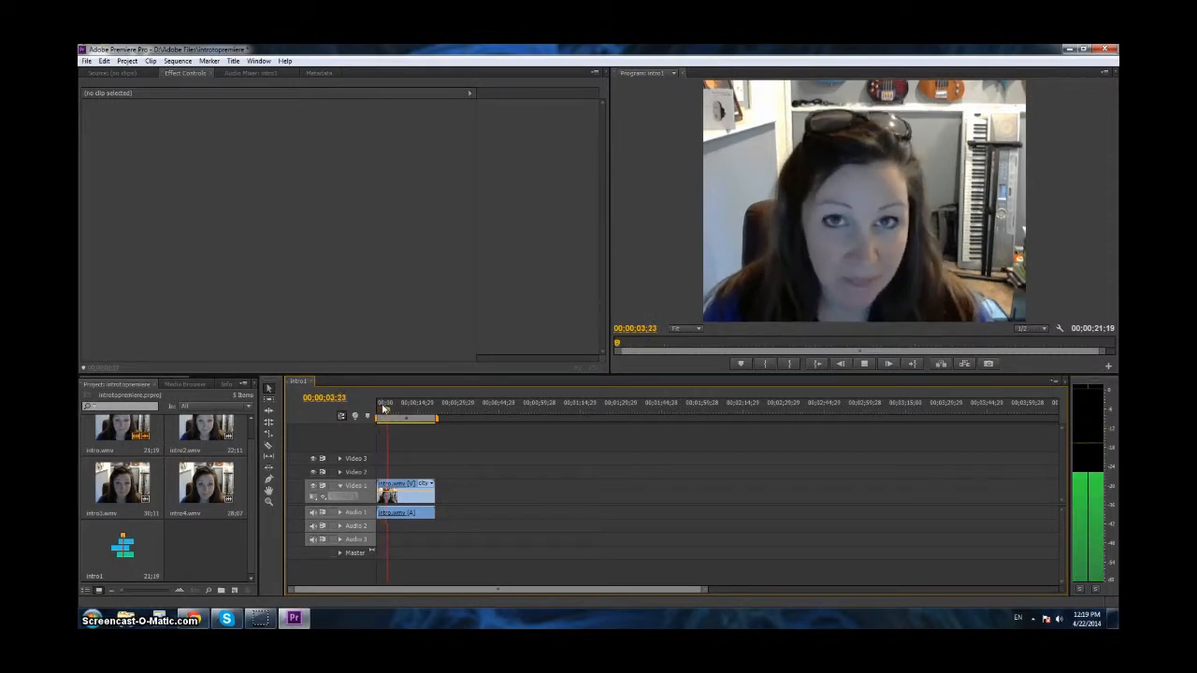
left_click(391, 413)
left_click_drag(398, 411, 426, 412)
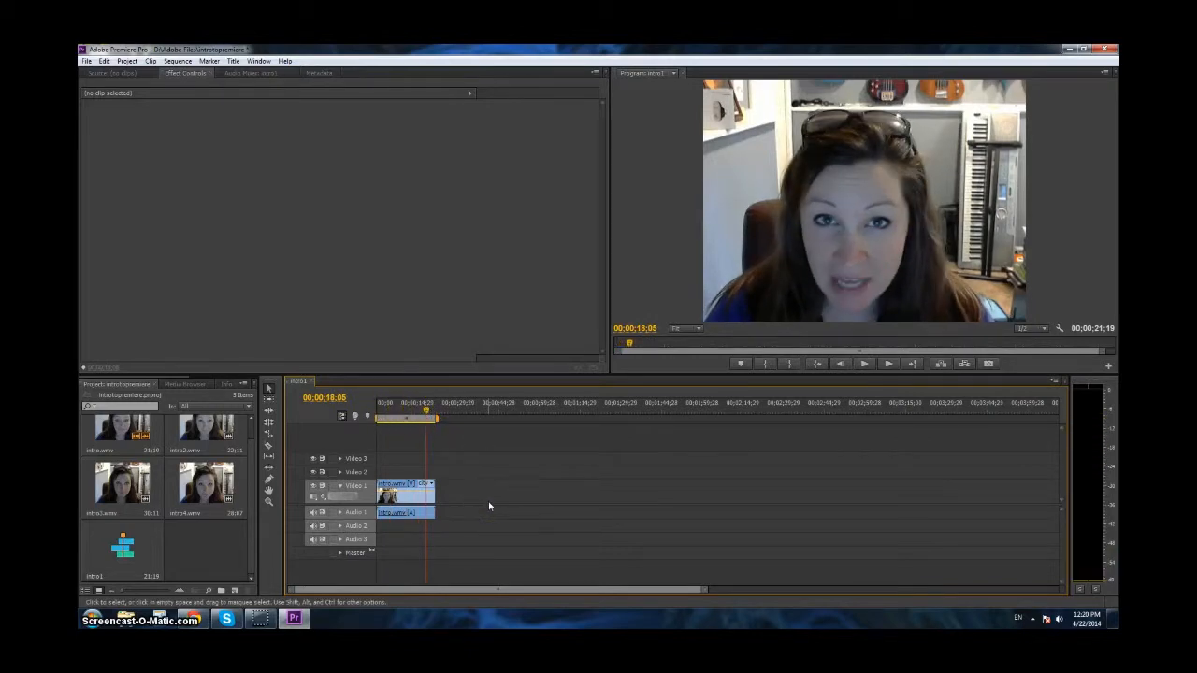
key("space")
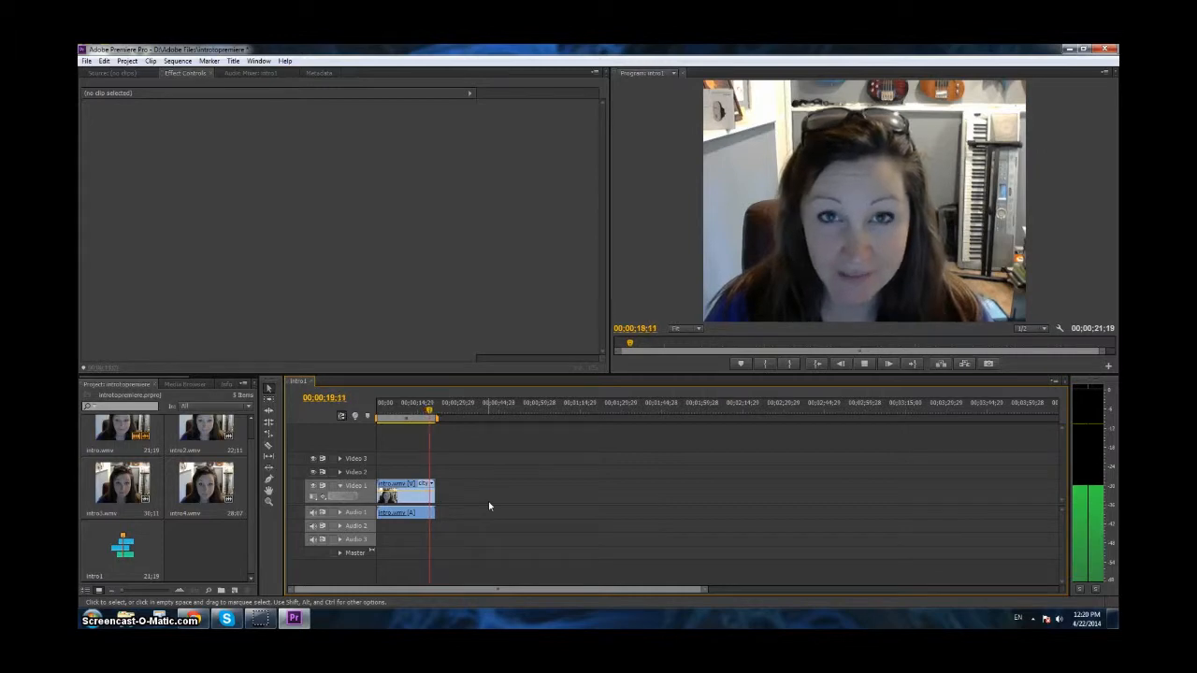
key("space")
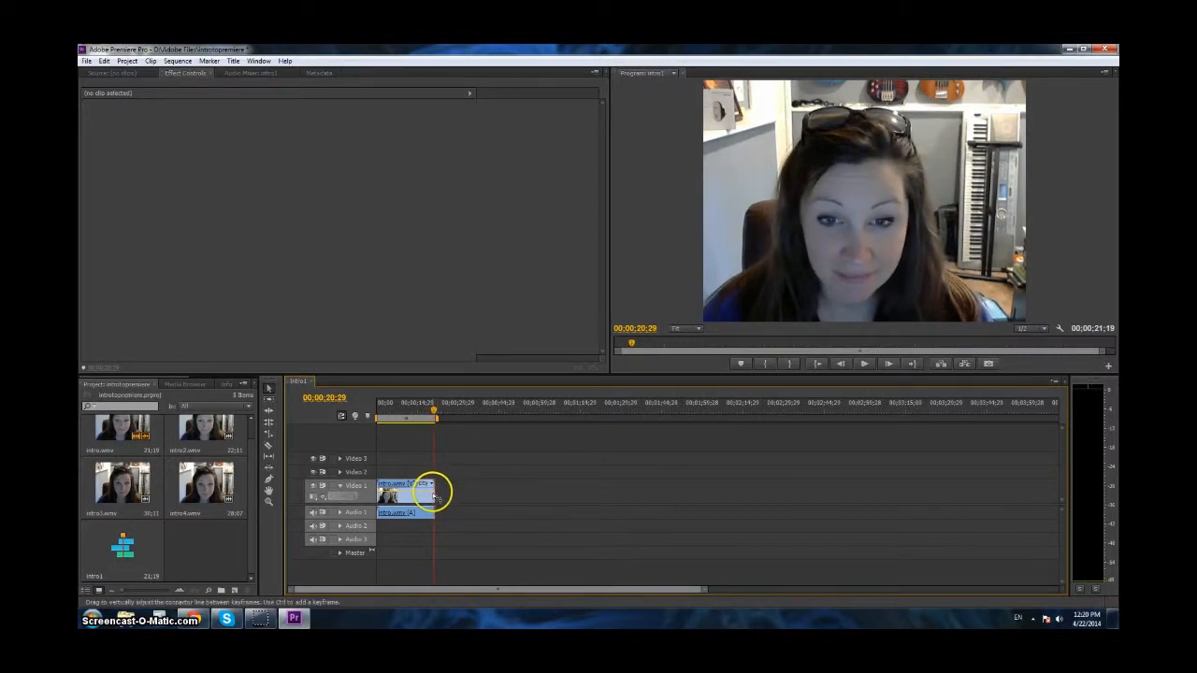
- Trim the end of the intro.wmv clip to about 00;00;18;25 and play back the shortened ending
left_click_drag(429, 495, 421, 492)
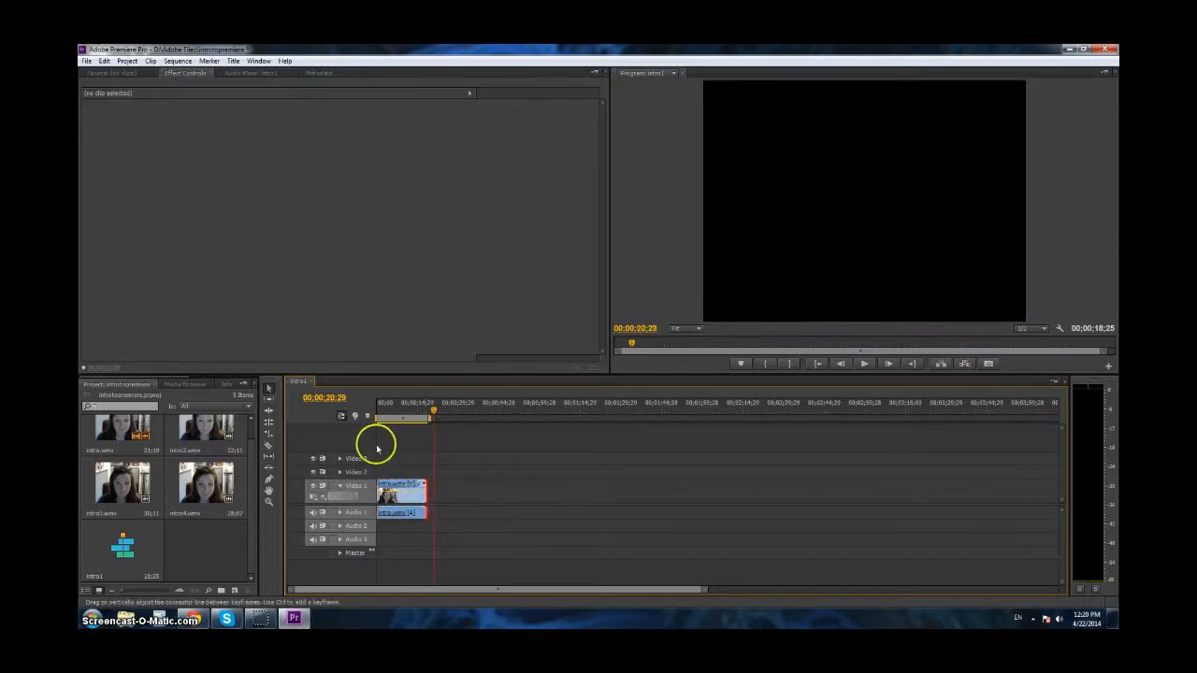
left_click_drag(414, 408, 421, 412)
key("space")
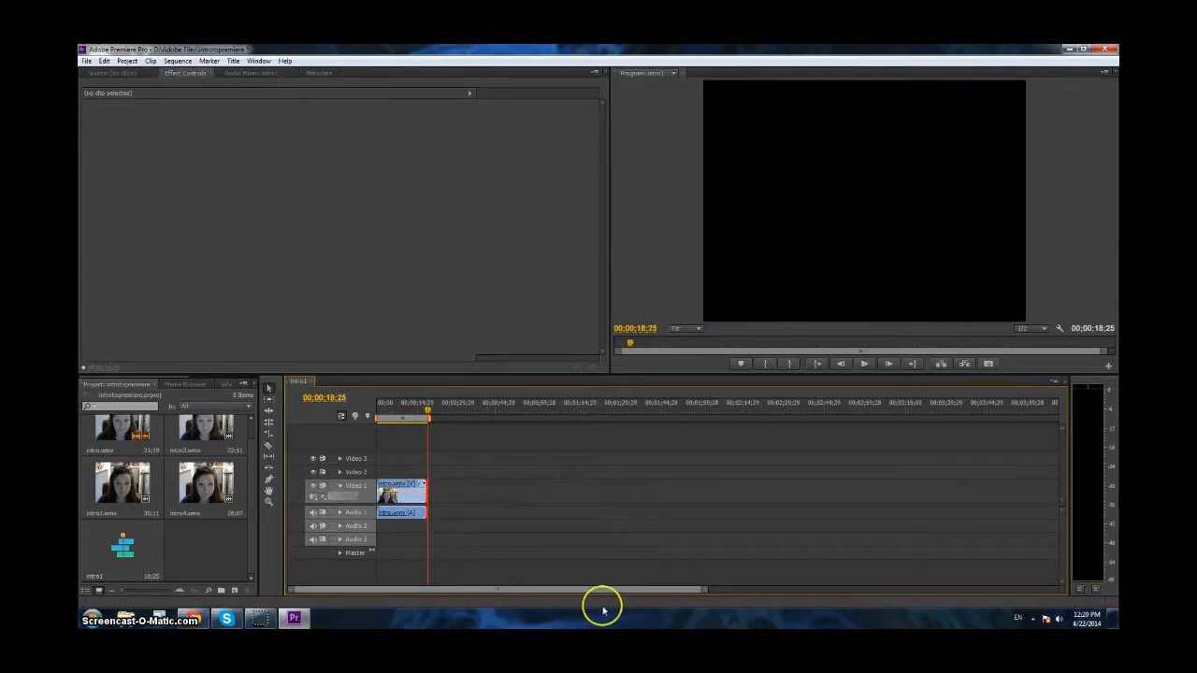
- Extend the end of the intro.wmv clip to about 00;00;20;05 and play back the ending
mouse_move(701, 588)
left_mouse_down()
mouse_move(711, 589)
mouse_move(683, 589)
left_mouse_up()
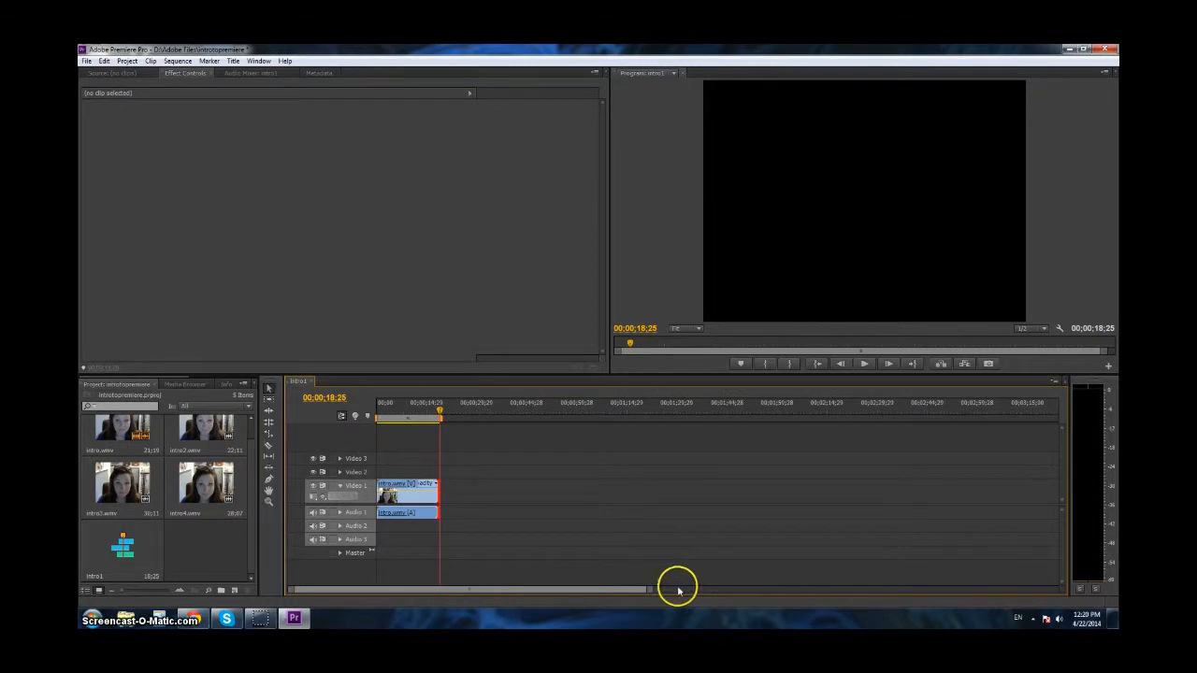
left_click_drag(646, 590, 516, 587)
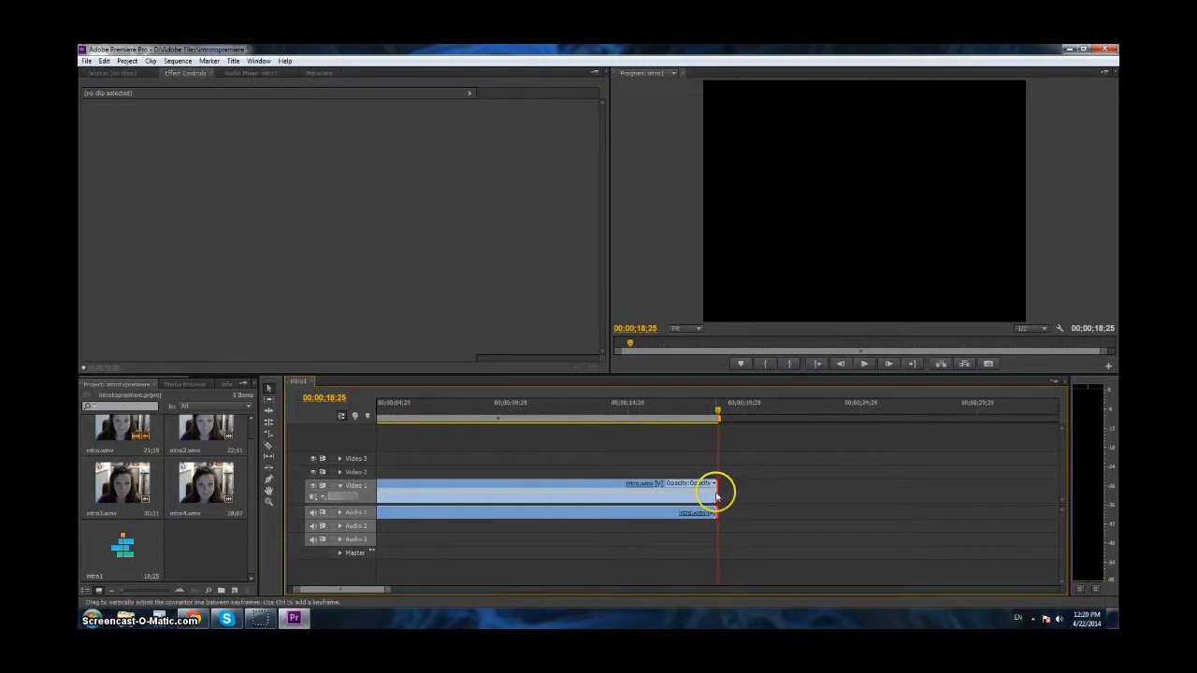
left_click_drag(716, 484, 743, 484)
key("space")
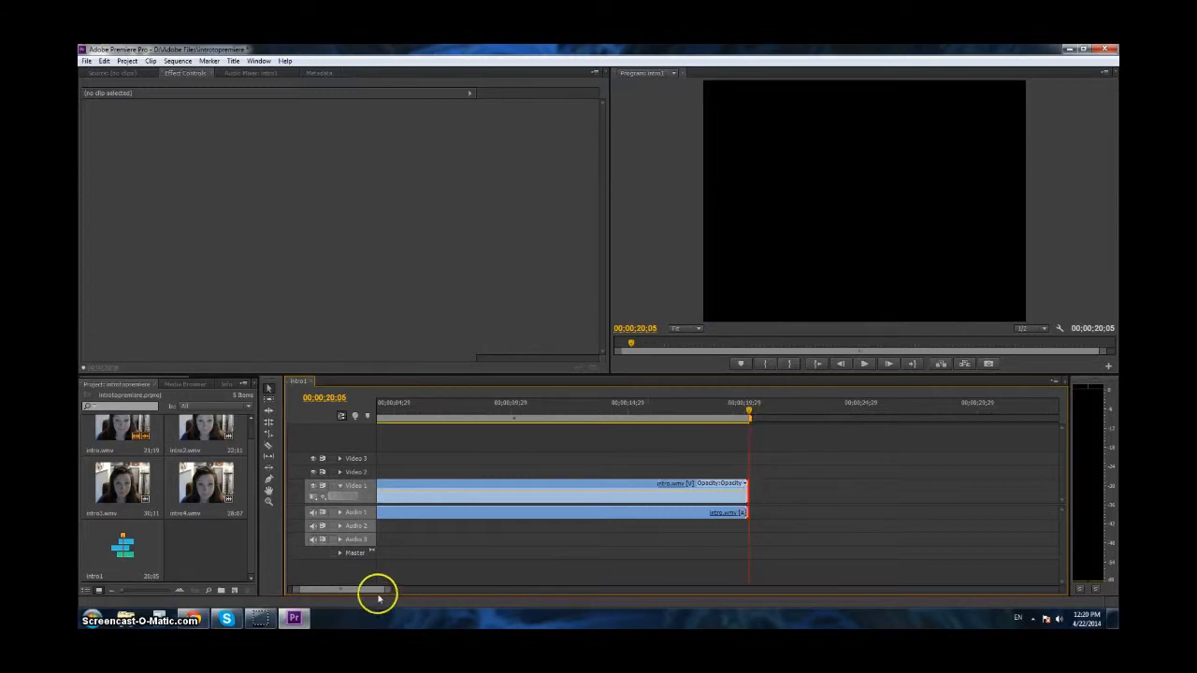
- Split the intro.wmv clip at about 00;00;10;00 with the Razor tool, and return to the Selection tool
left_click_drag(389, 591, 446, 585)
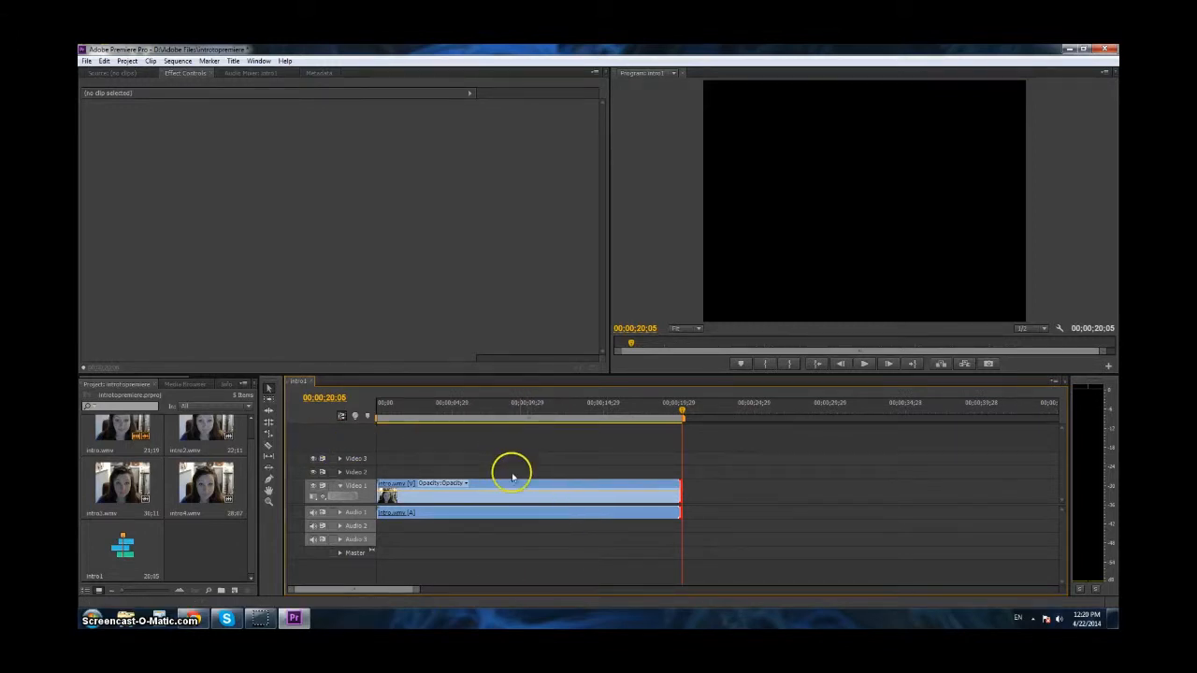
left_click(266, 450)
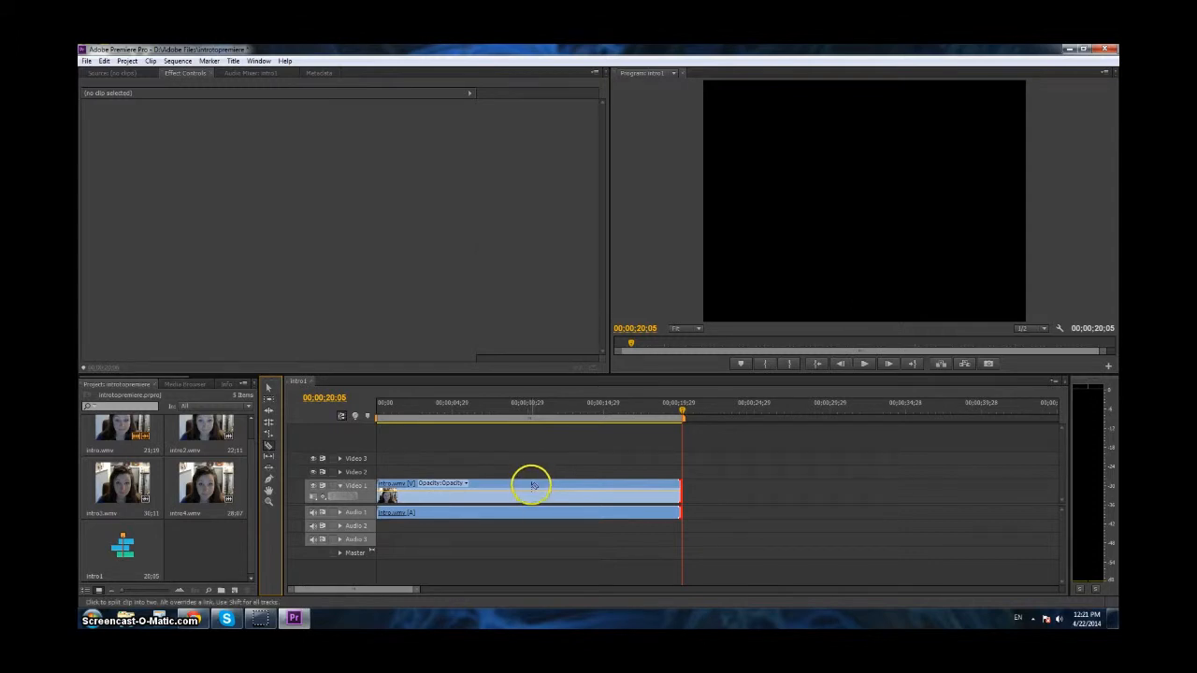
left_click(531, 486)
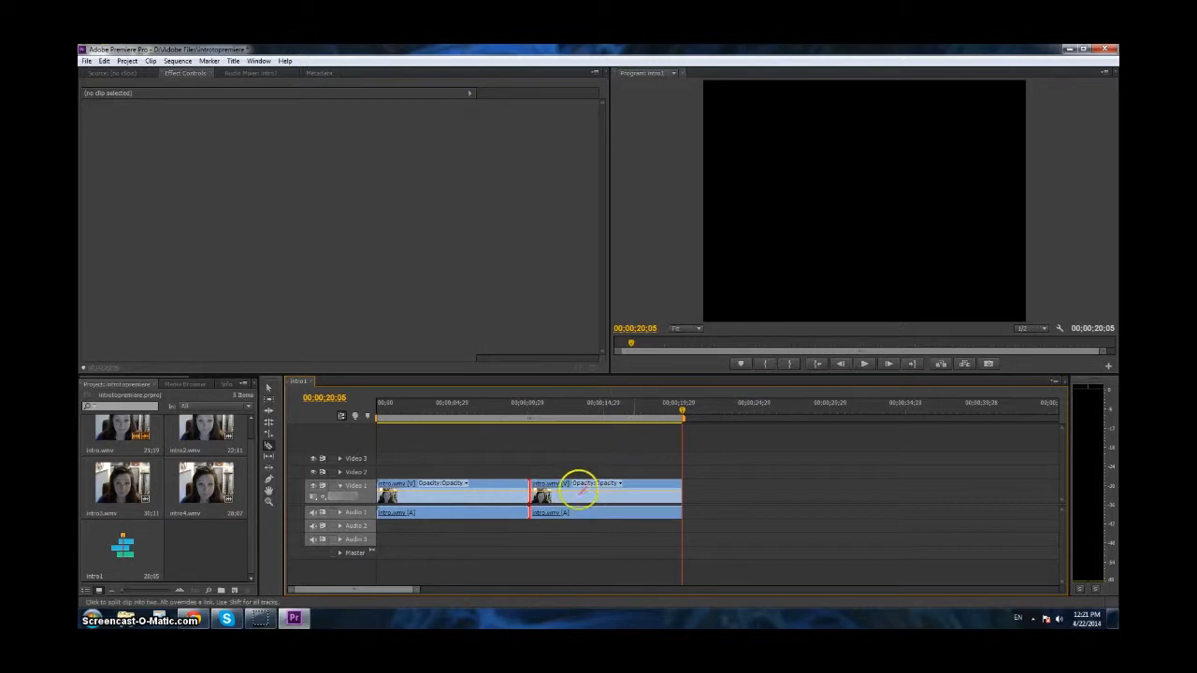
left_click(270, 384)
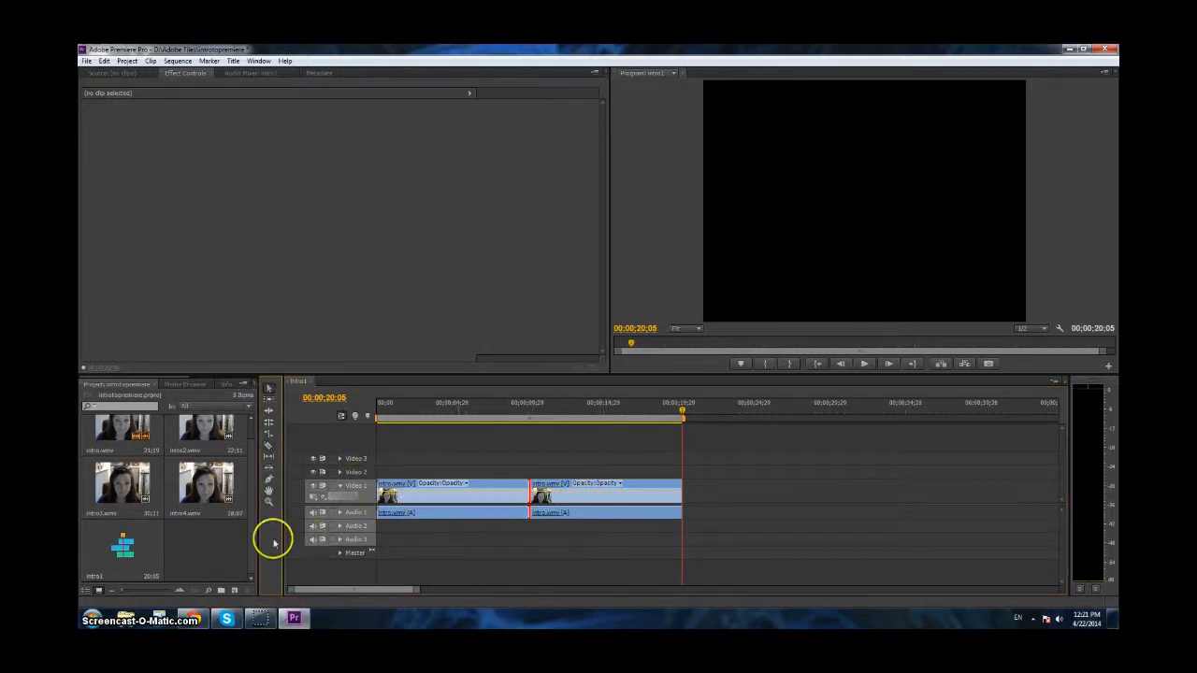
- Import the 1939291_5212217 video from the Flipped Class Videos folder into the project
scroll(189, 550, "up", 1)
scroll(190, 550, "down", 1)
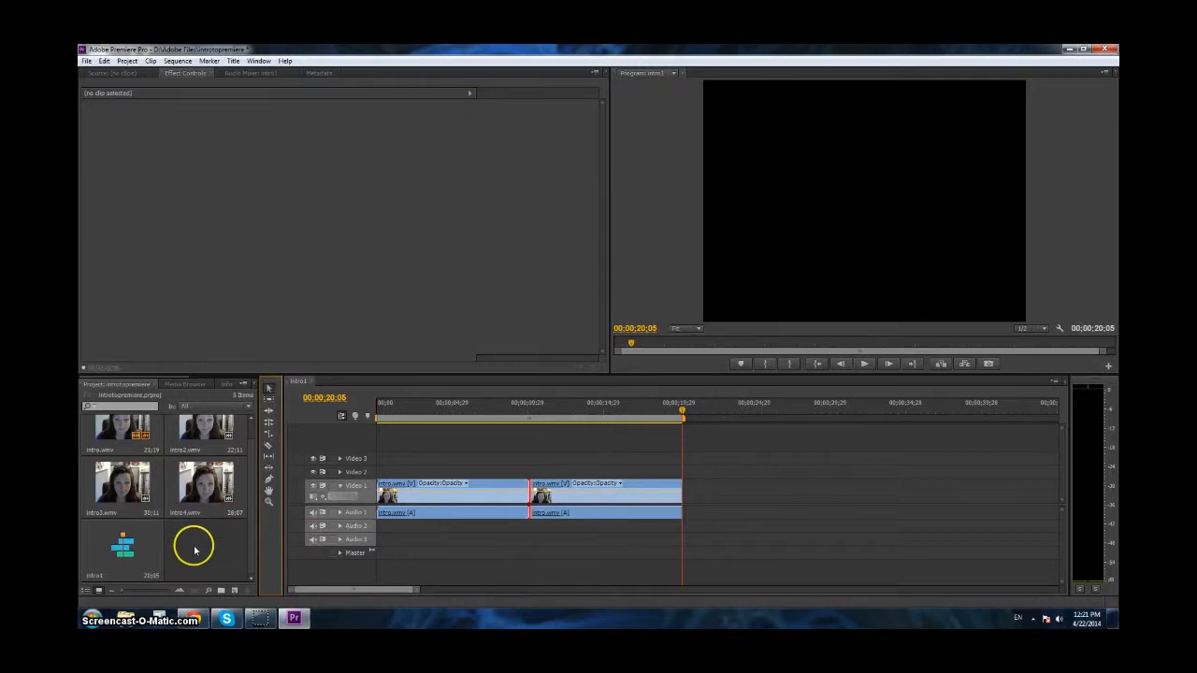
double_click(204, 550)
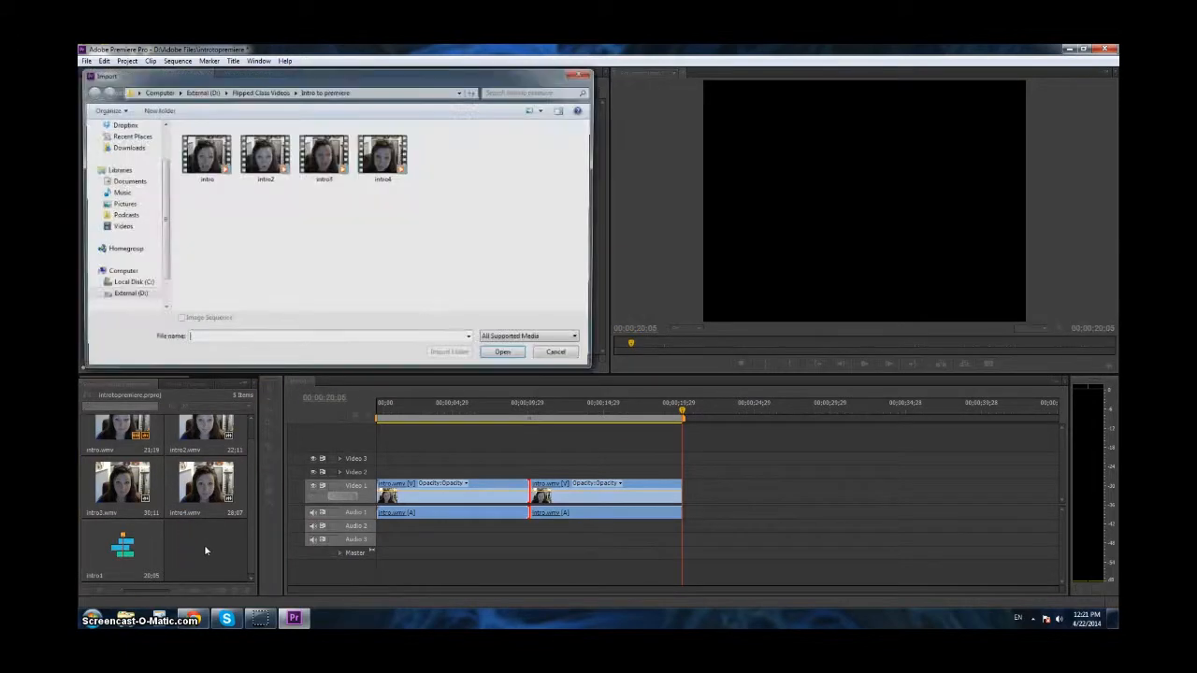
left_click(259, 93)
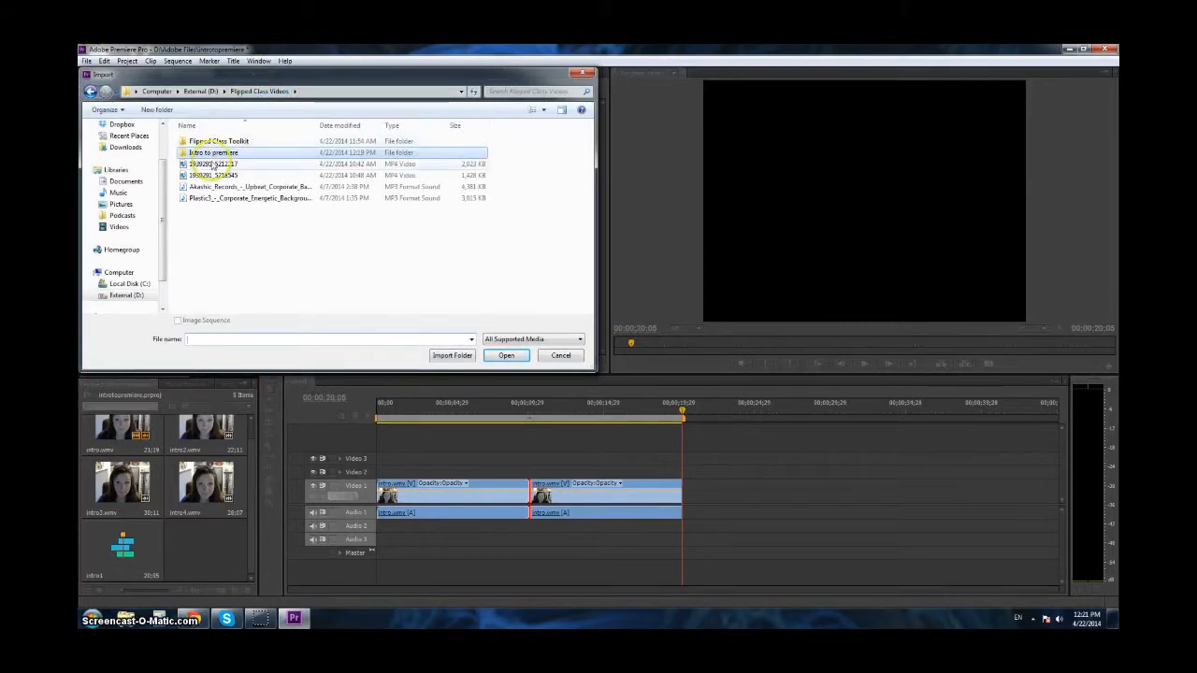
left_click(213, 164)
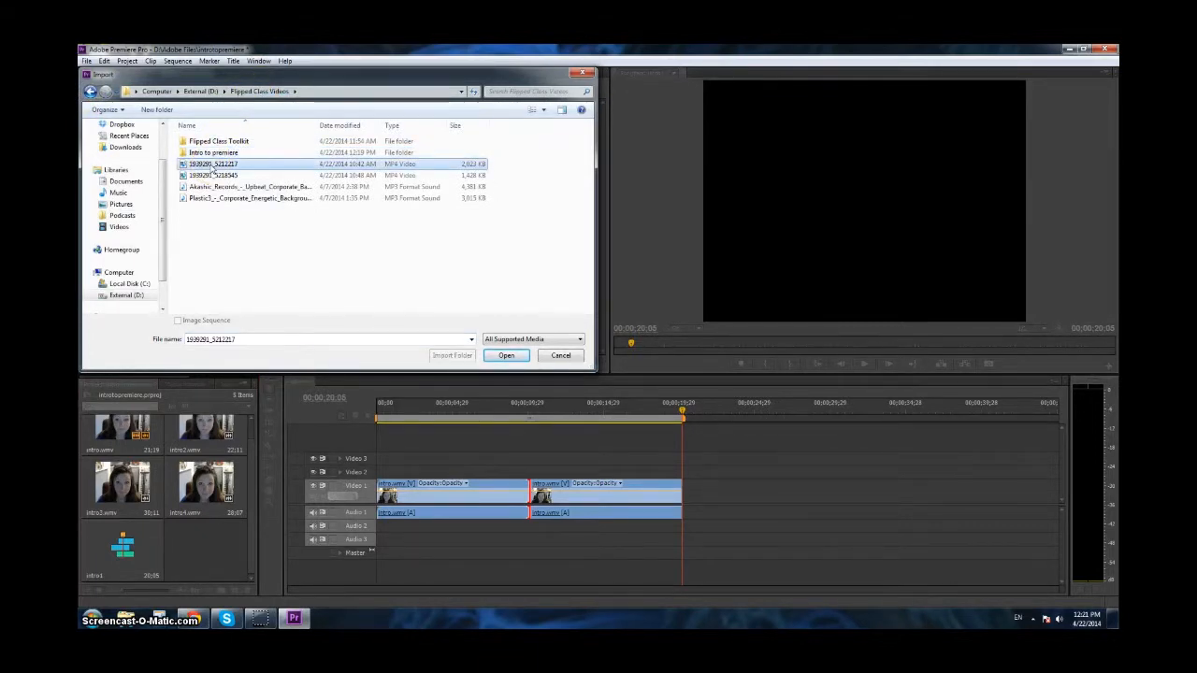
double_click(213, 164)
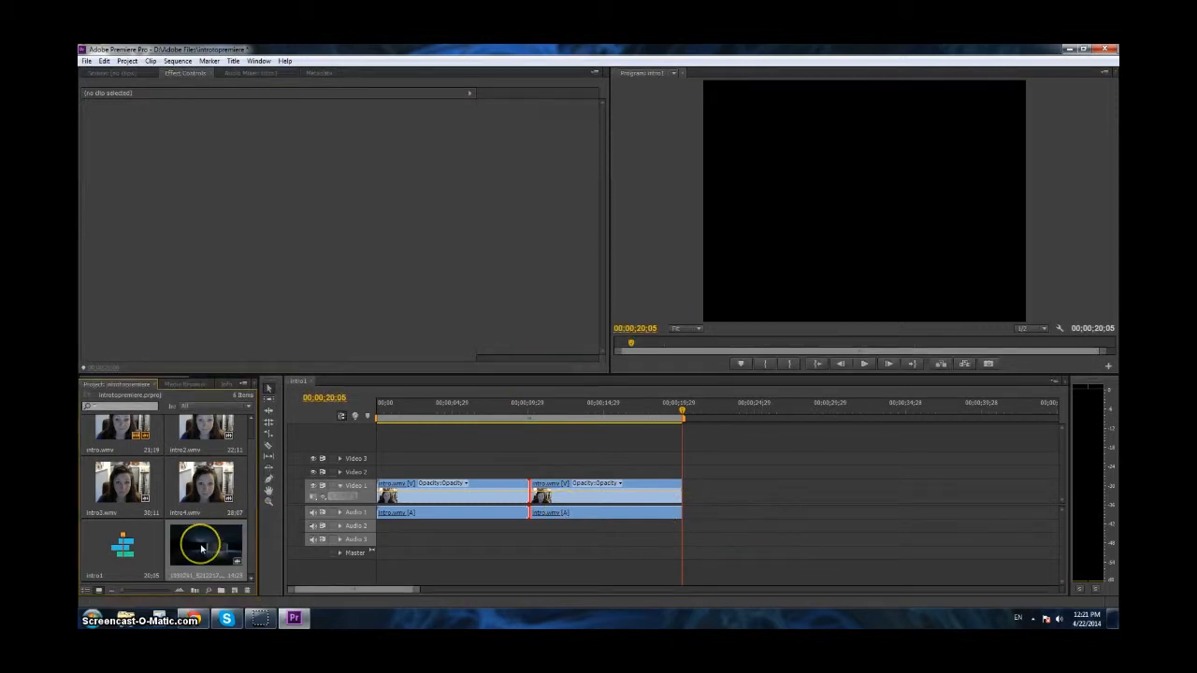
- Move both intro.wmv pieces later on Video 1, and place the 1939291_5212217.mp4 clip at the start of the sequence
left_click(201, 543)
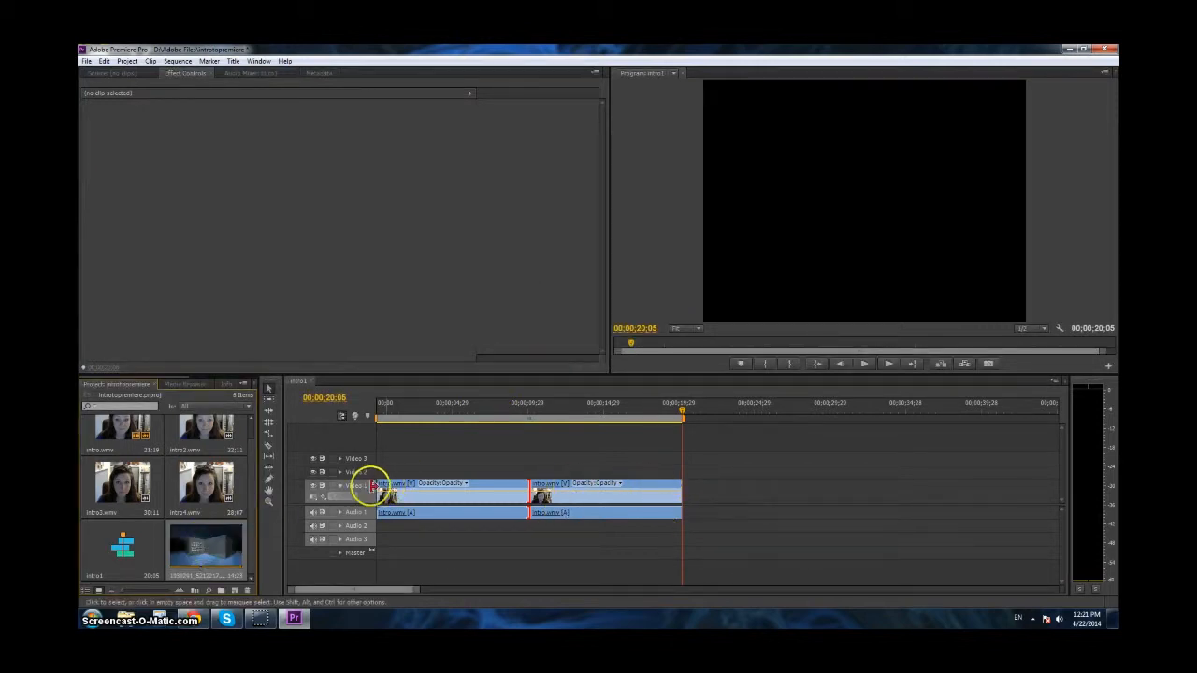
left_click_drag(644, 481, 835, 487)
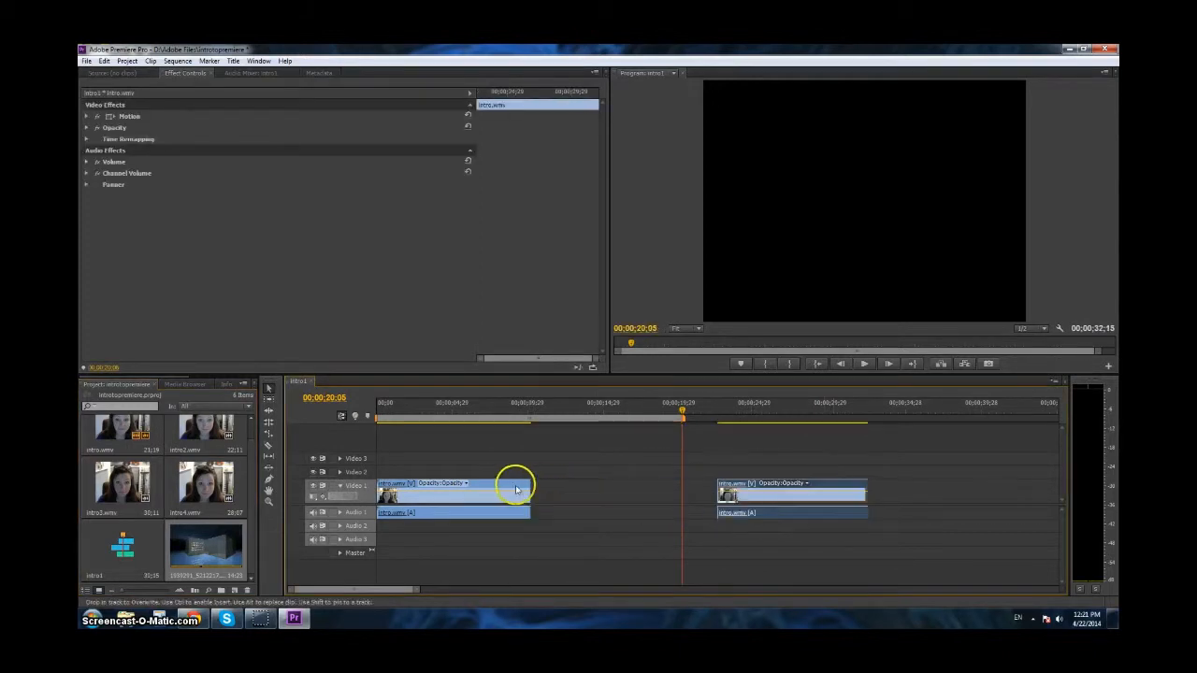
left_click_drag(508, 487, 692, 485)
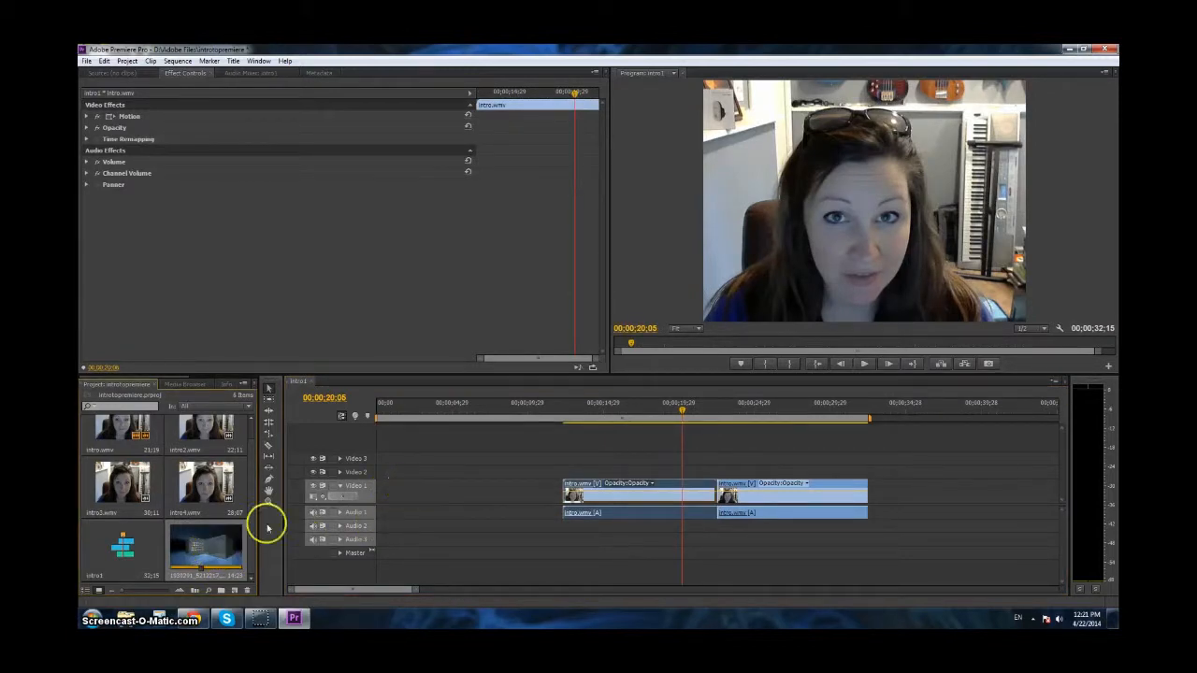
left_click_drag(203, 545, 384, 490)
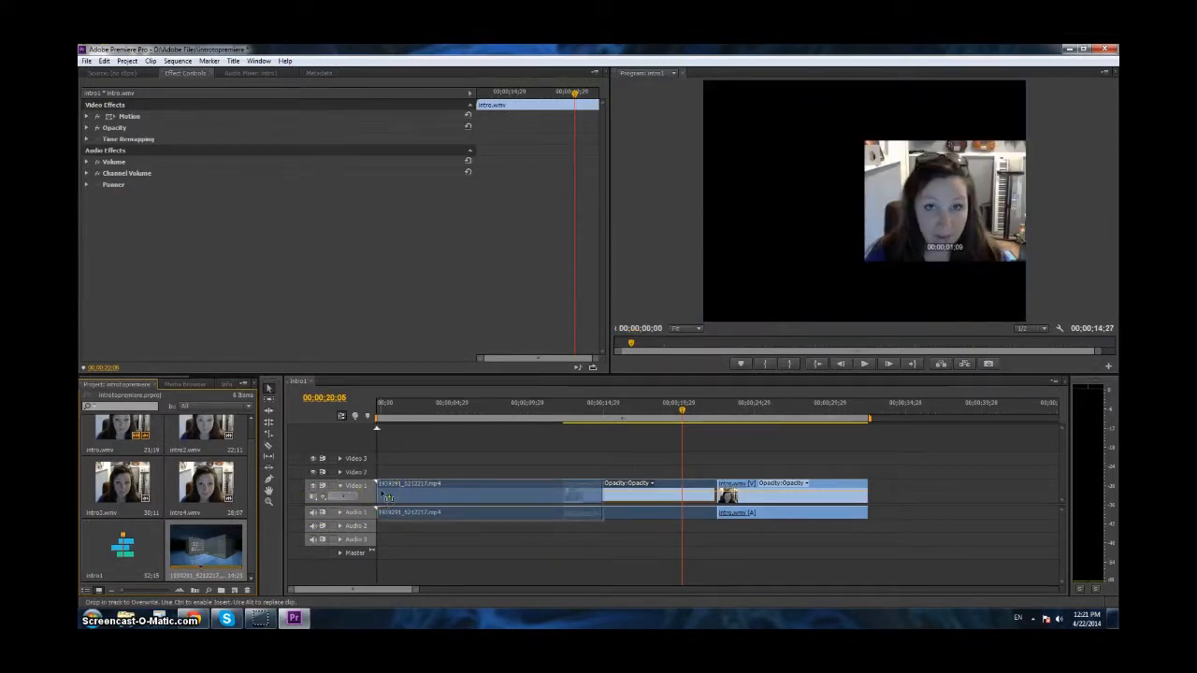
mouse_move(383, 494)
left_mouse_down()
mouse_move(220, 540)
mouse_move(383, 492)
left_mouse_up()
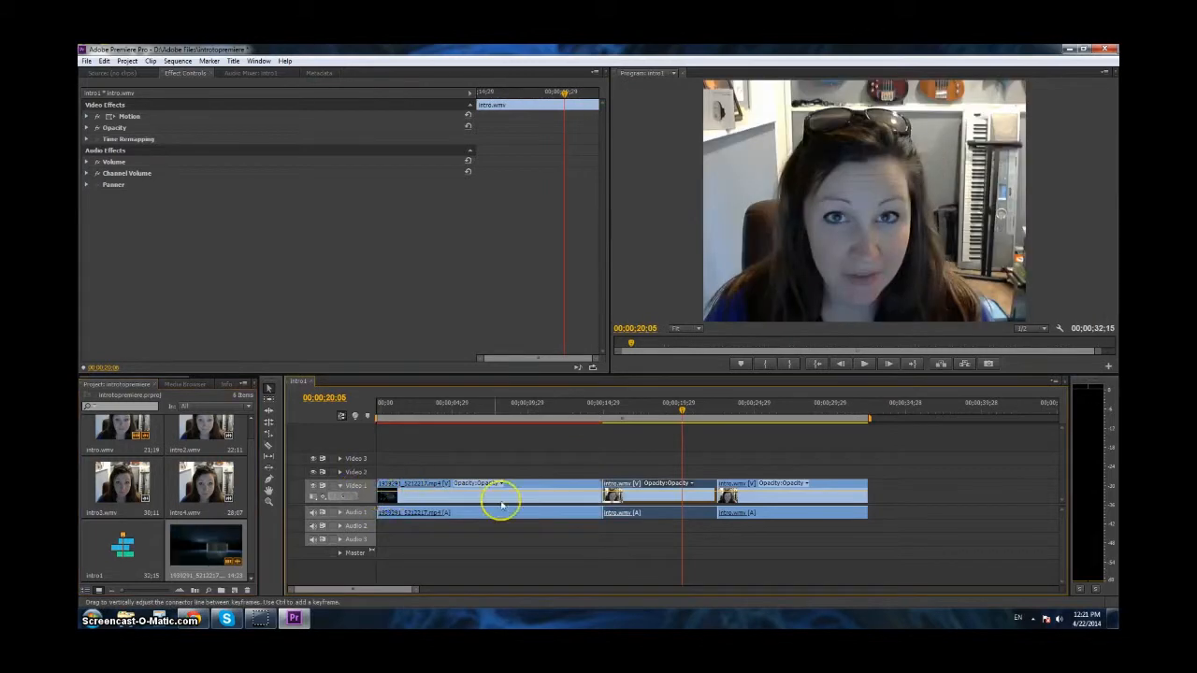
- Move both intro.wmv pieces later so they start at about 00;00;20;05, leaving a gap after the 1939291_5212217.mp4 clip
left_click_drag(829, 484, 895, 485)
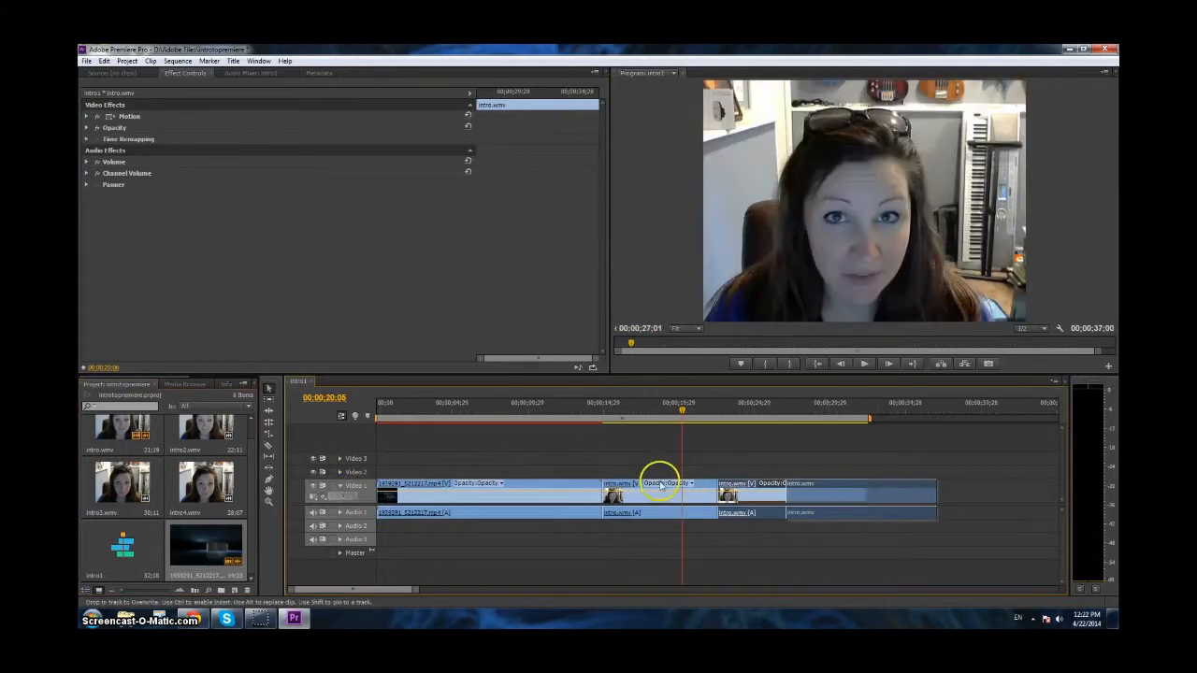
left_click_drag(626, 486, 735, 495)
left_click(755, 482)
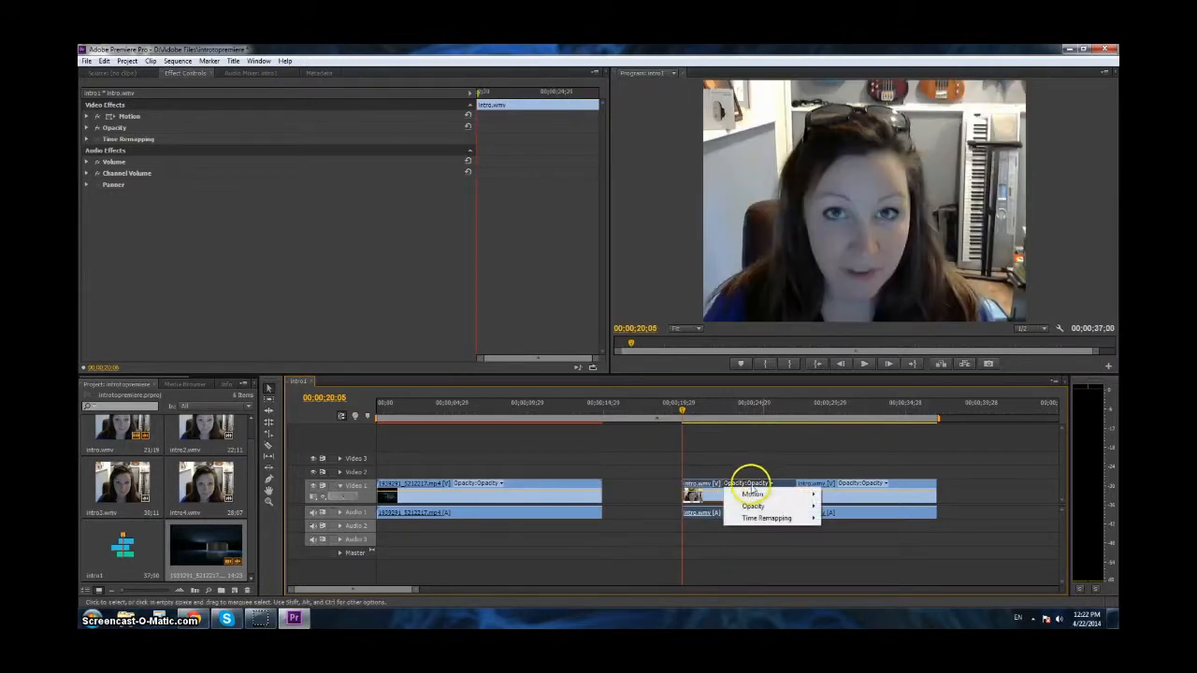
left_click(775, 483)
left_click_drag(779, 484, 767, 486)
- Play the ending of the 1939291_5212217.mp4 clip, and move both intro.wmv pieces back against it to close the gap
left_click(583, 484)
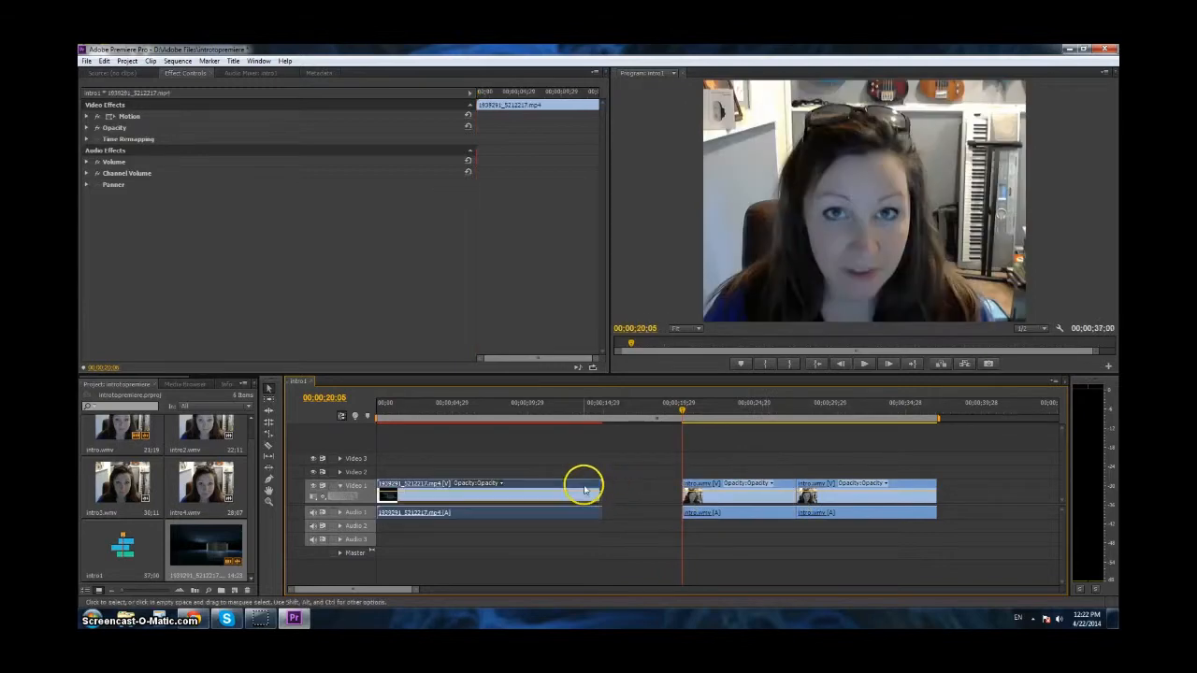
left_click(590, 412)
left_click(590, 515)
key("space")
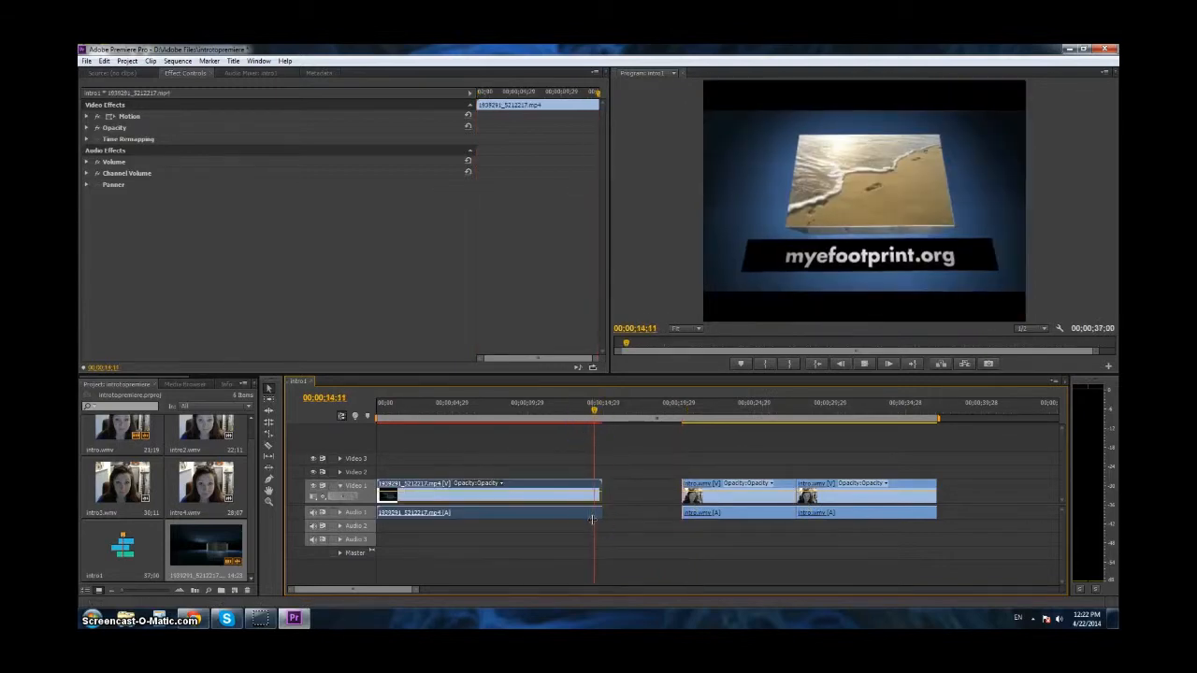
left_click(675, 509)
left_click_drag(787, 487, 827, 490)
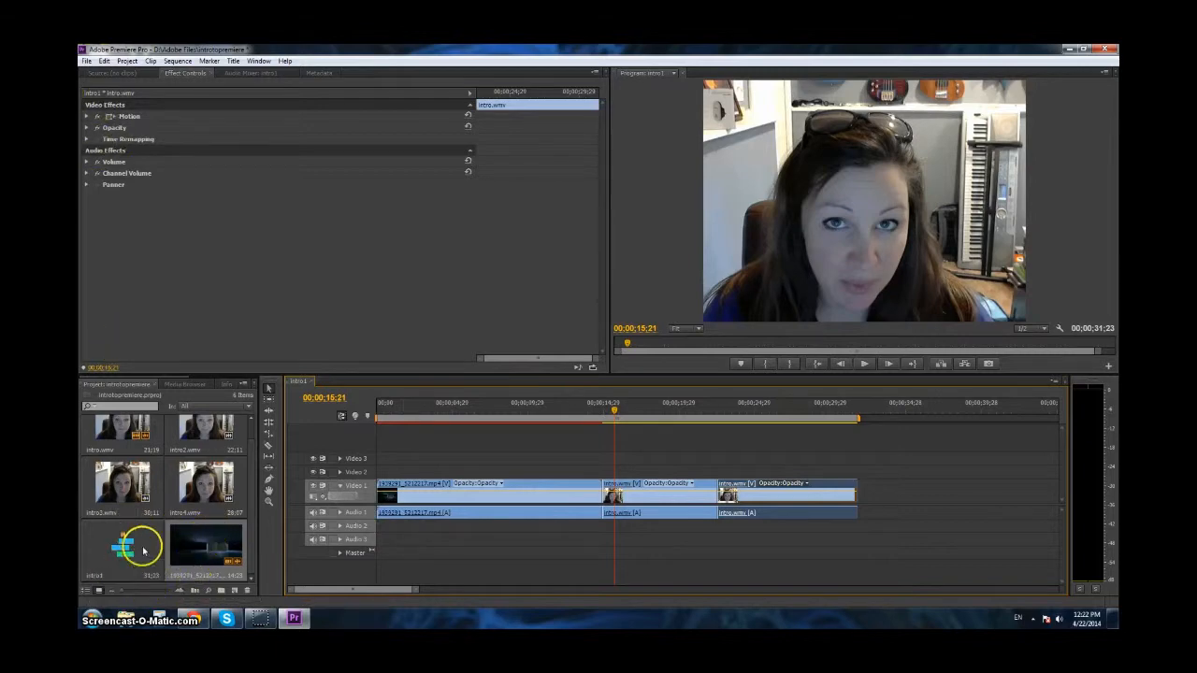
- Import the Plastic3_-_Corporate_Energetic_Background_Music MP3 and place it on Audio 2 at the start of the sequence
left_click(87, 61)
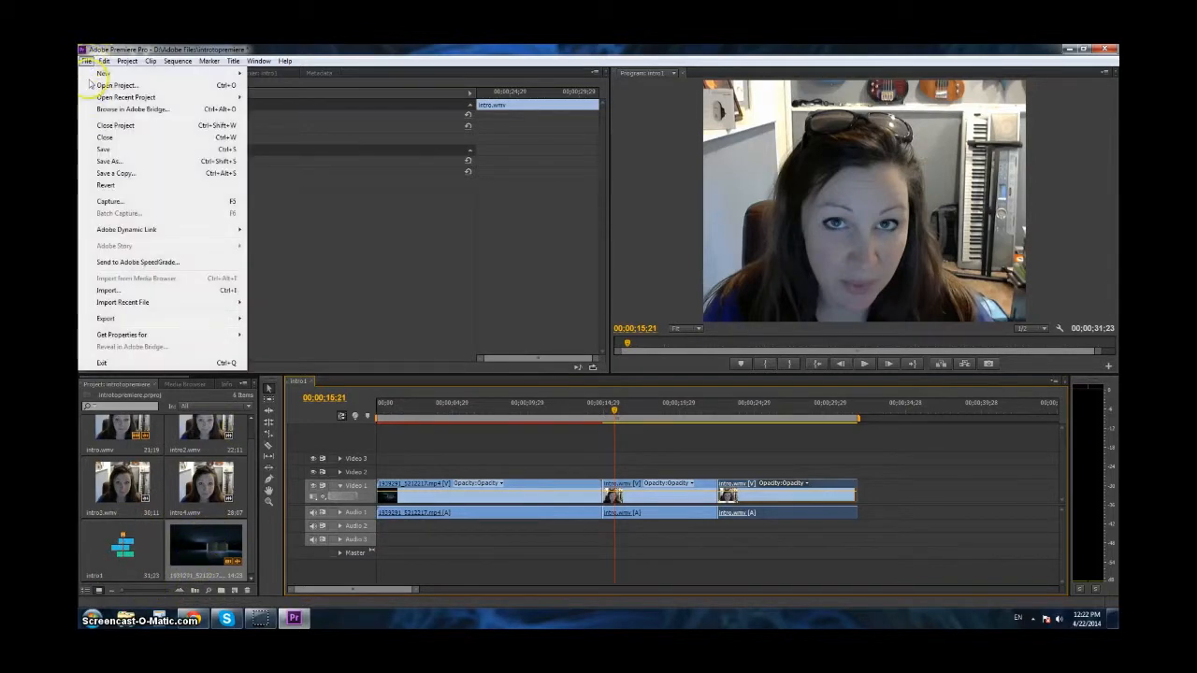
left_click(142, 294)
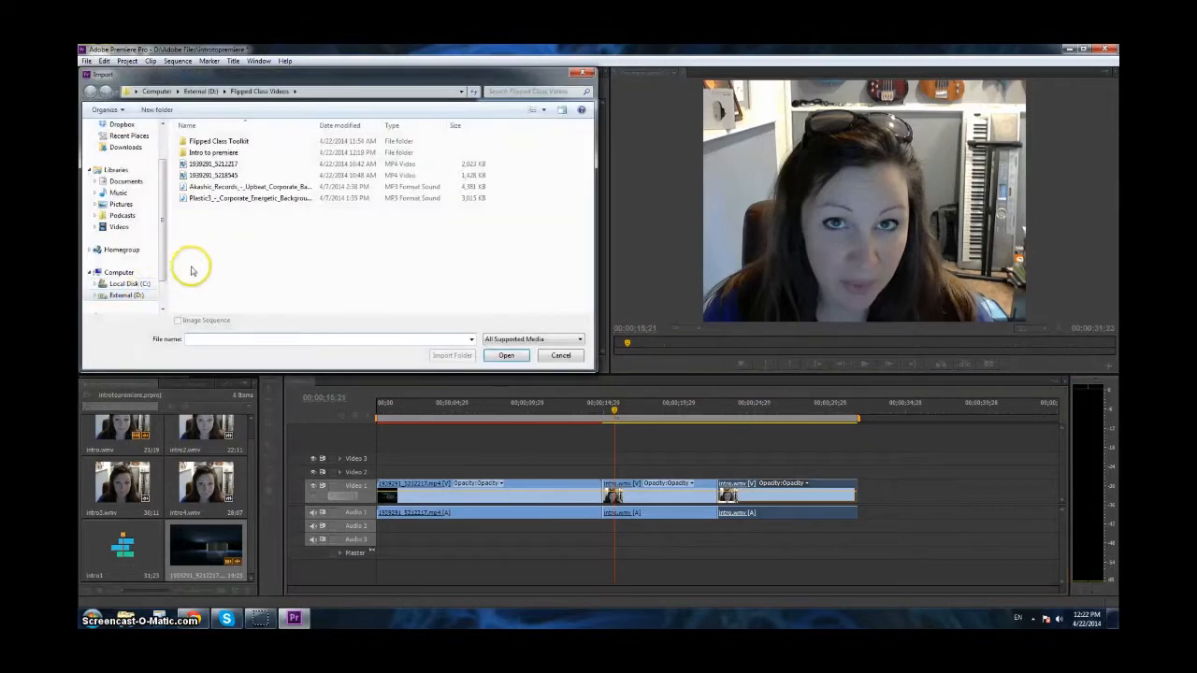
left_click(239, 200)
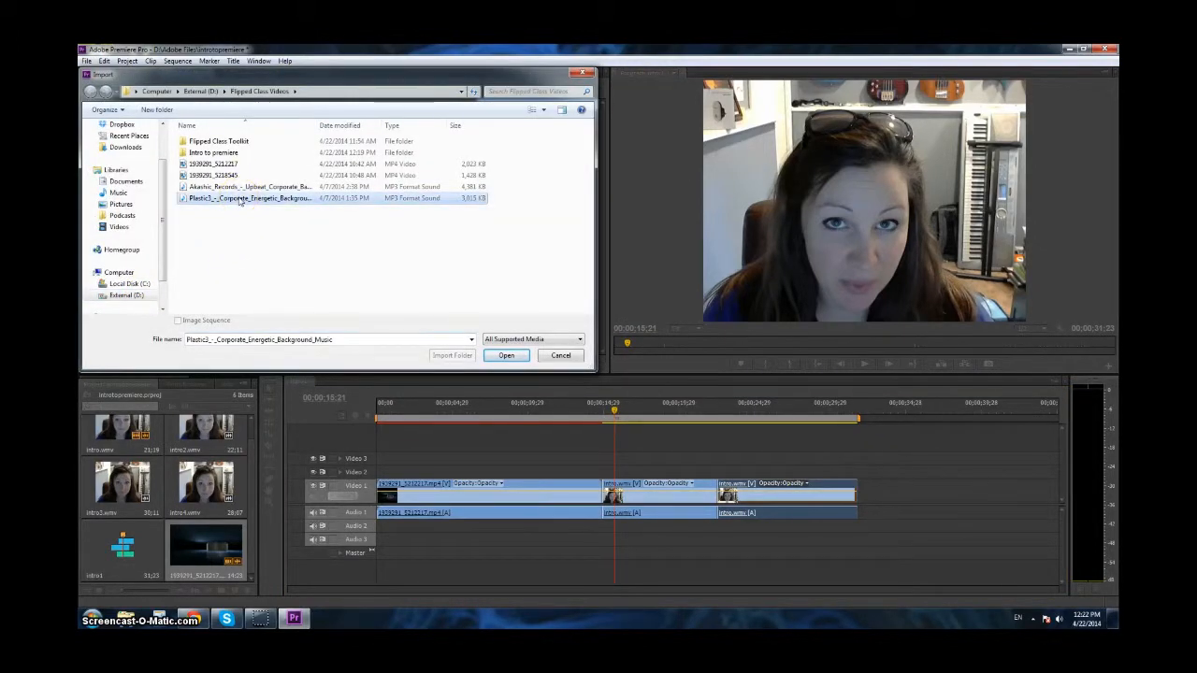
left_click(240, 201)
double_click(181, 198)
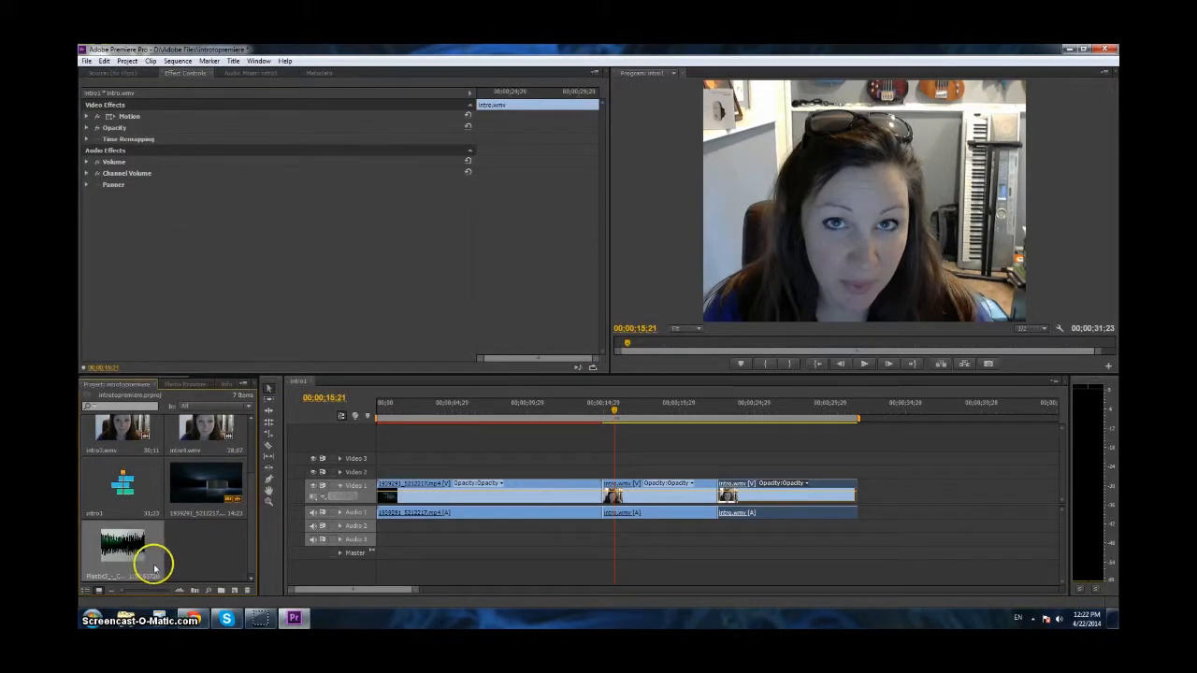
left_click_drag(155, 567, 355, 526)
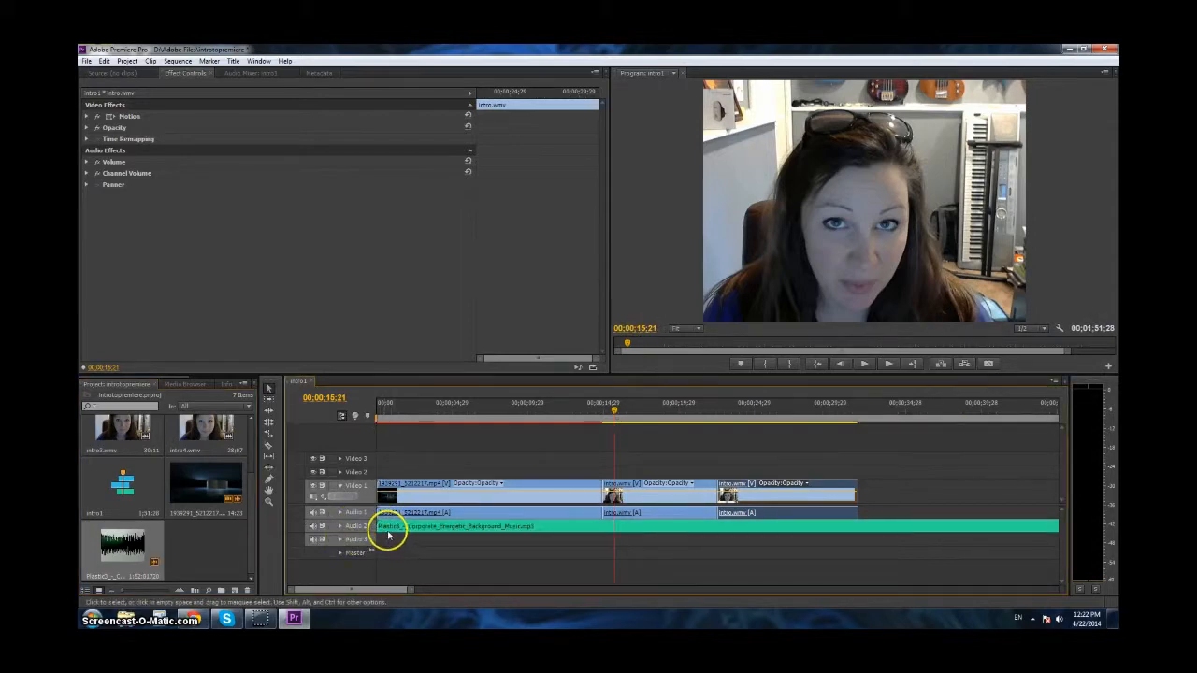
left_click(388, 529)
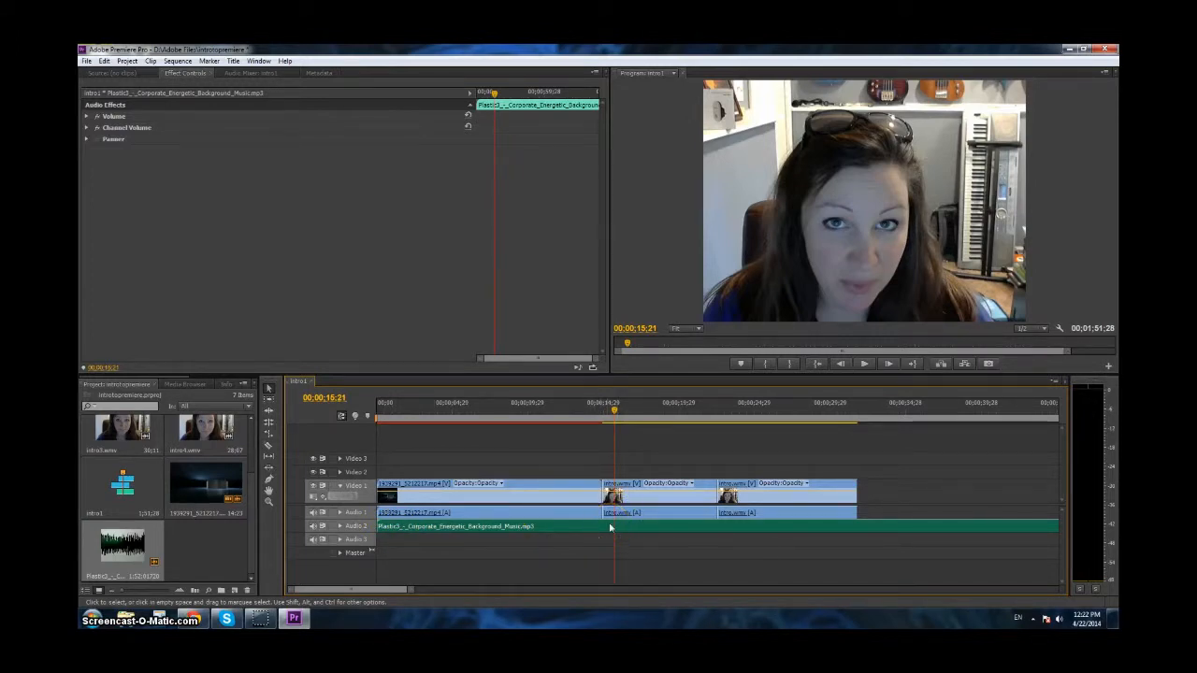
- Expand the Audio 2 track and increase its height to show the music's waveform and volume line around the first cut
left_click(587, 484)
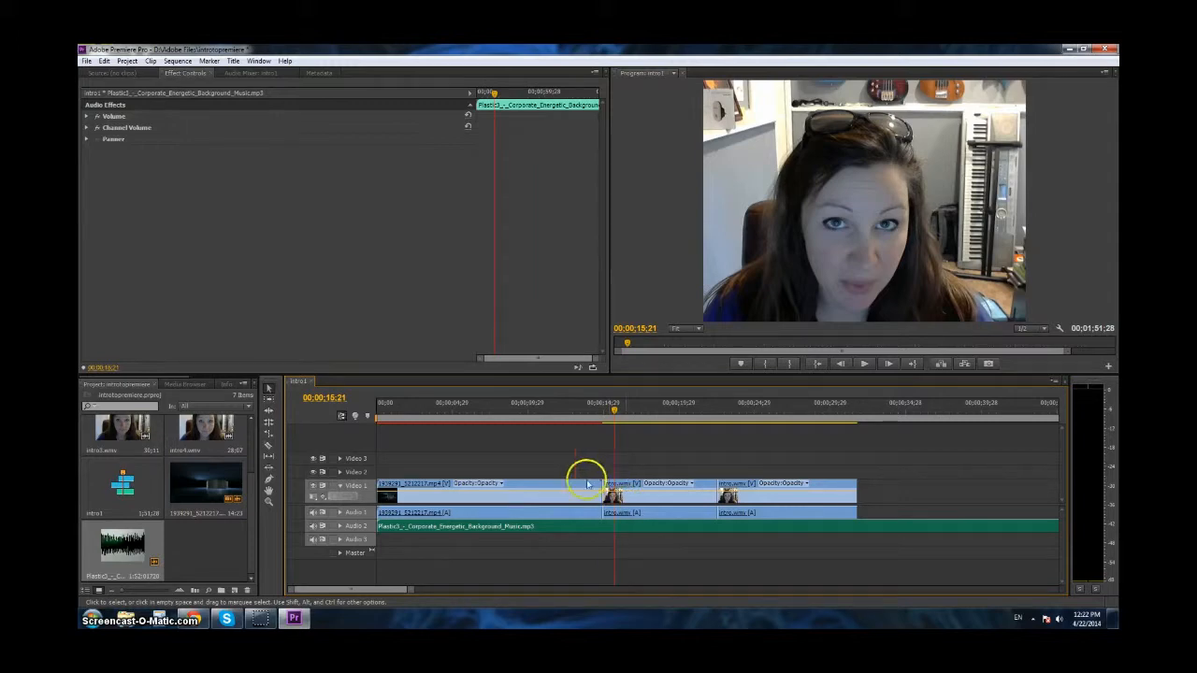
left_click(341, 528)
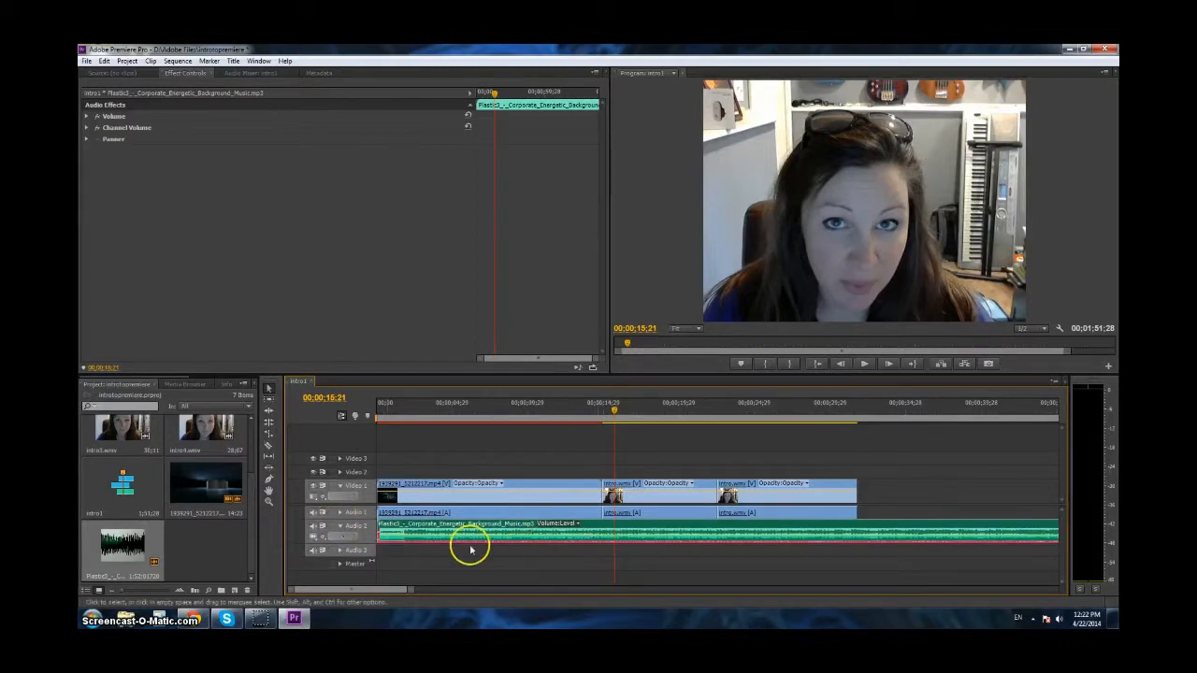
left_click_drag(407, 590, 375, 591)
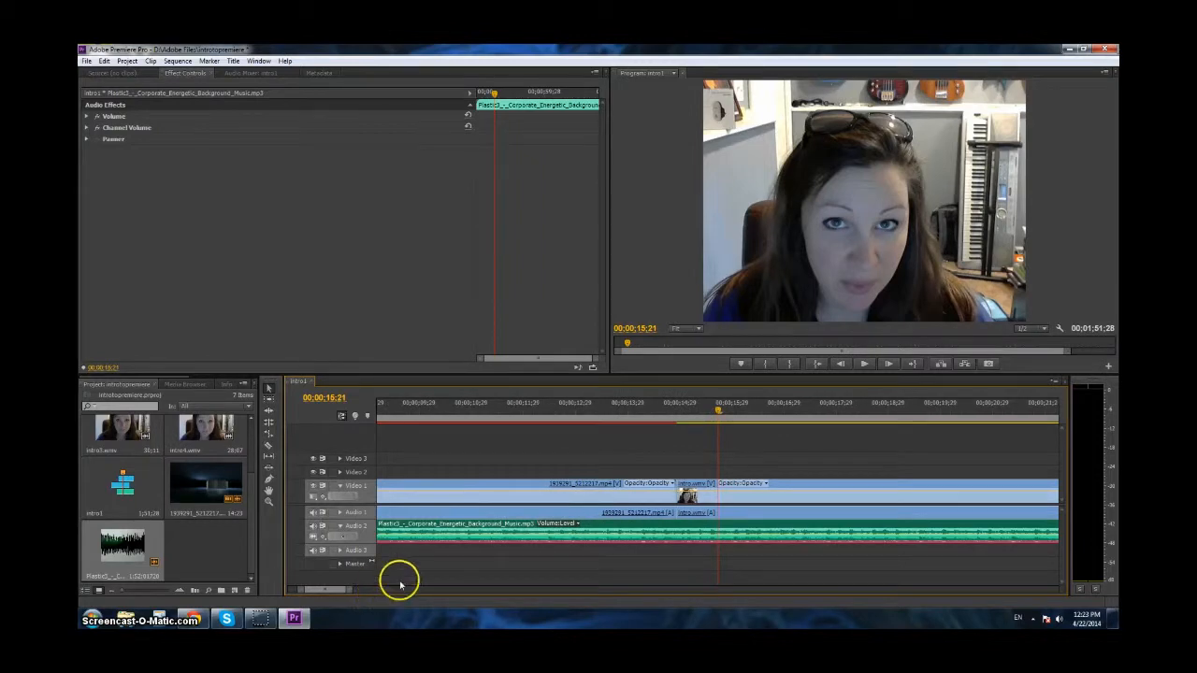
left_click_drag(367, 547, 364, 586)
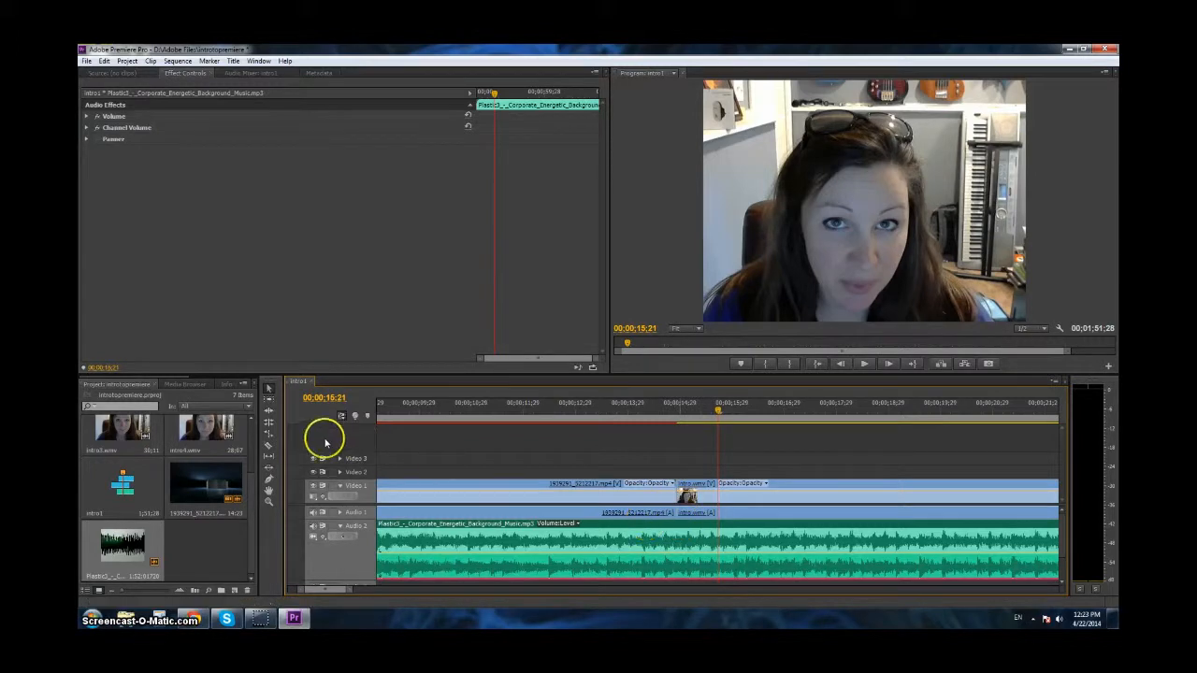
- Split the background music with the Razor tool where the 1939291_5212217.mp4 clip ends, and return to the Selection tool
left_click(269, 447)
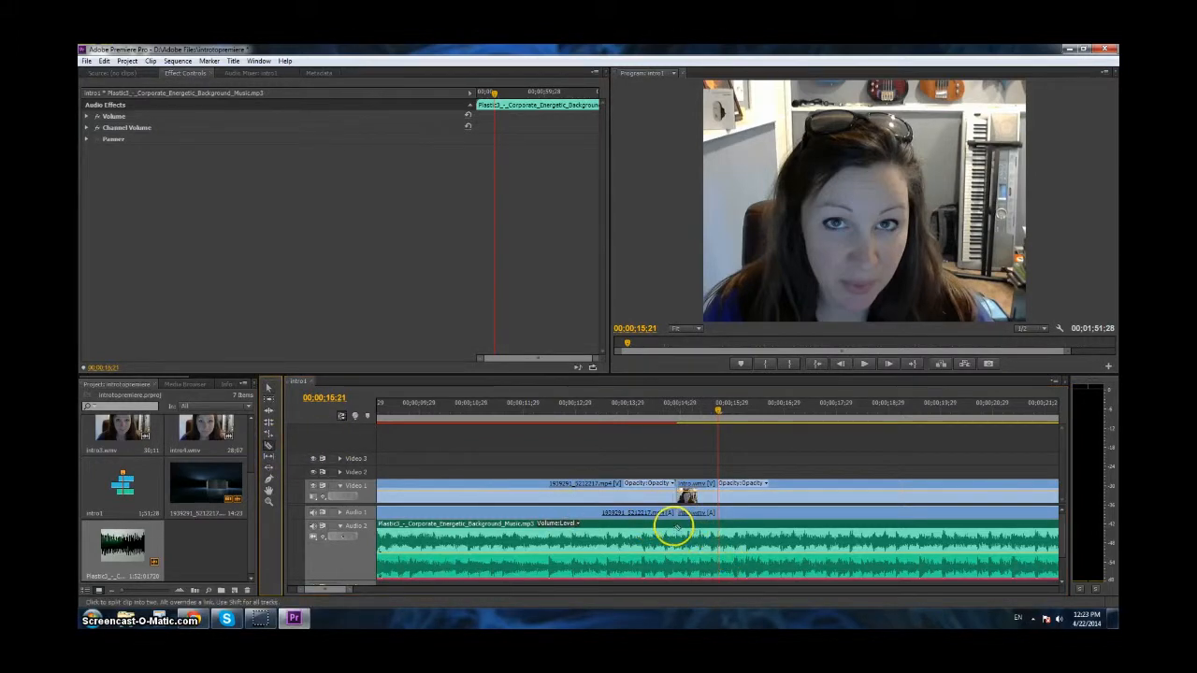
left_click(677, 529)
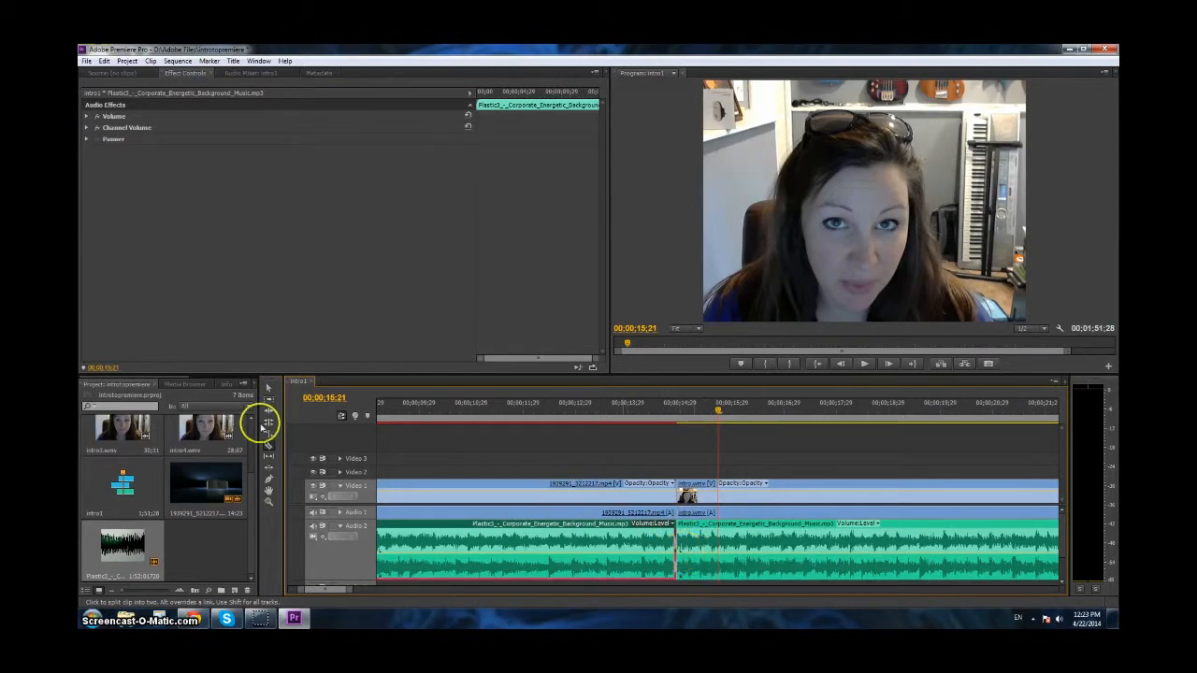
left_click(268, 387)
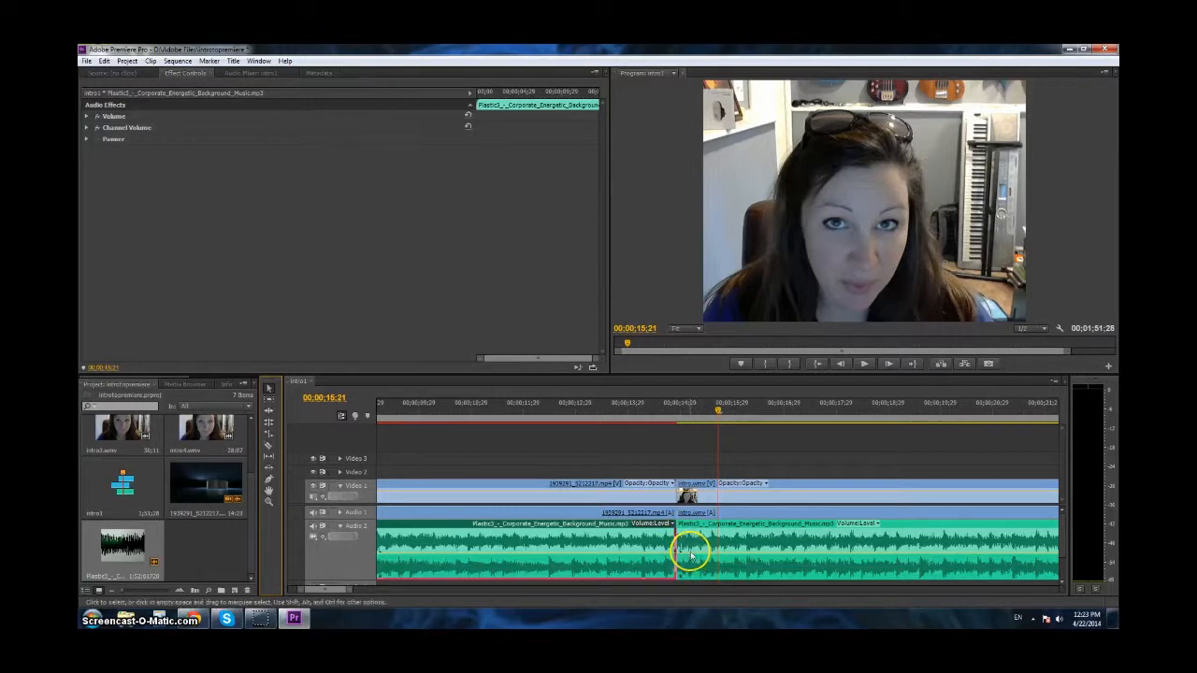
- Lower the volume of the music segment after the cut, play across the cut, and lower that segment slightly further
left_click_drag(692, 559, 690, 571)
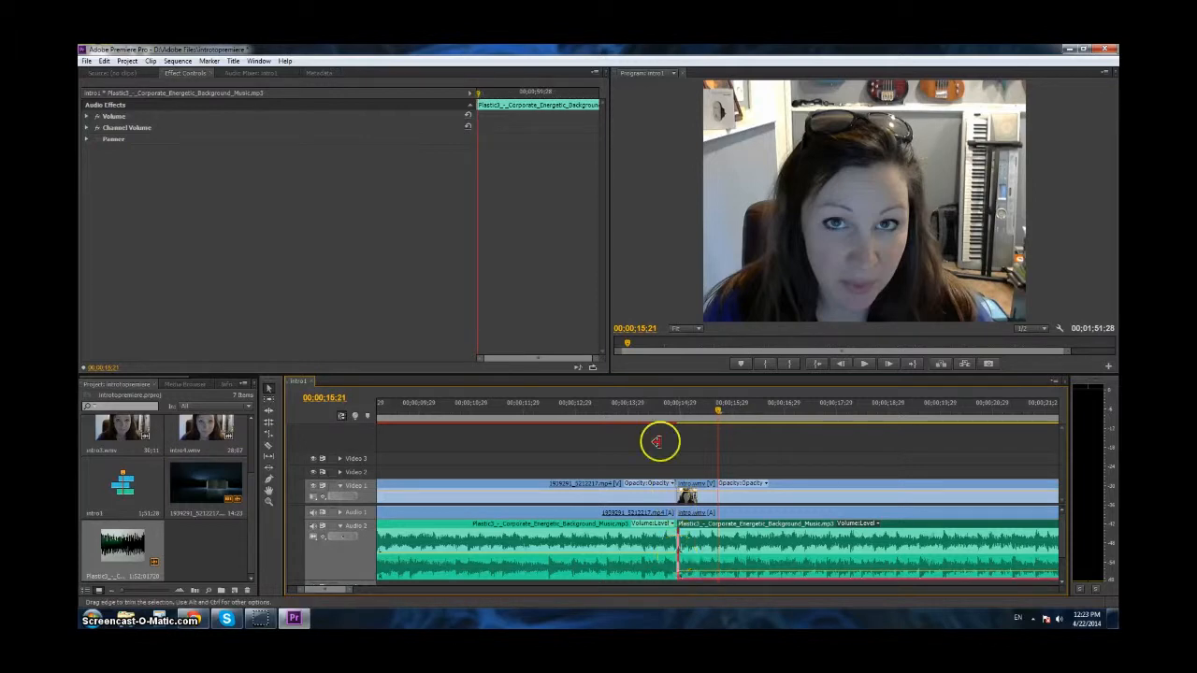
left_click(662, 410)
left_click(737, 510)
key("space")
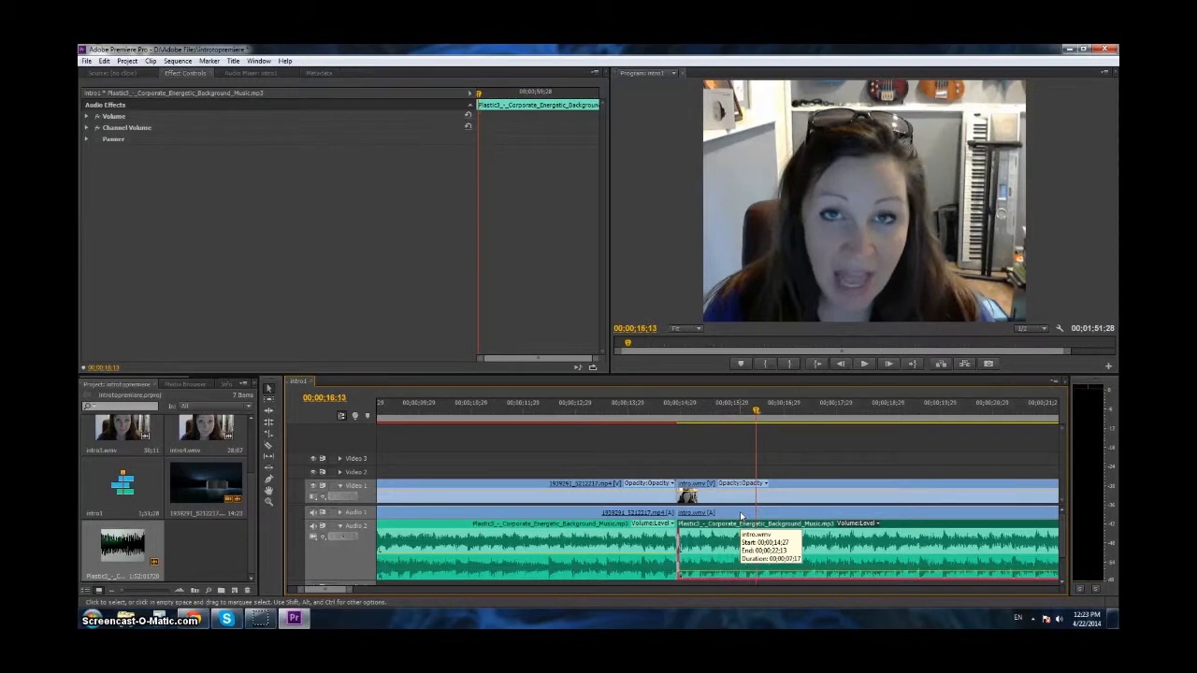
left_click(713, 539)
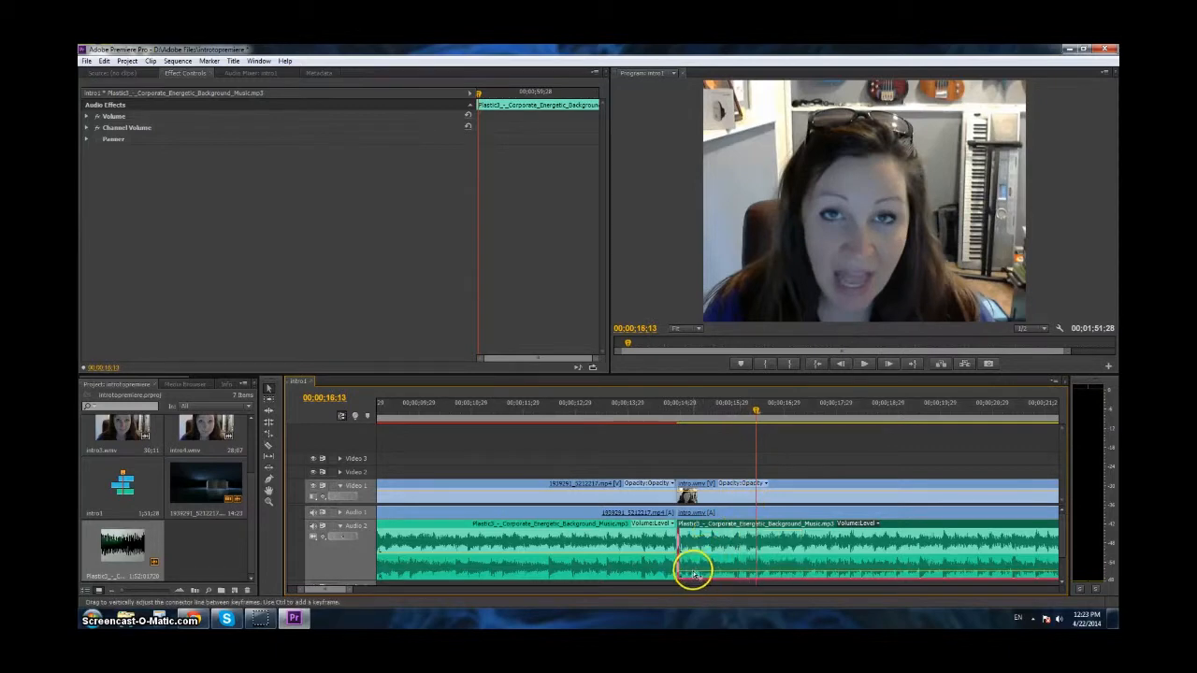
left_click_drag(694, 574, 693, 576)
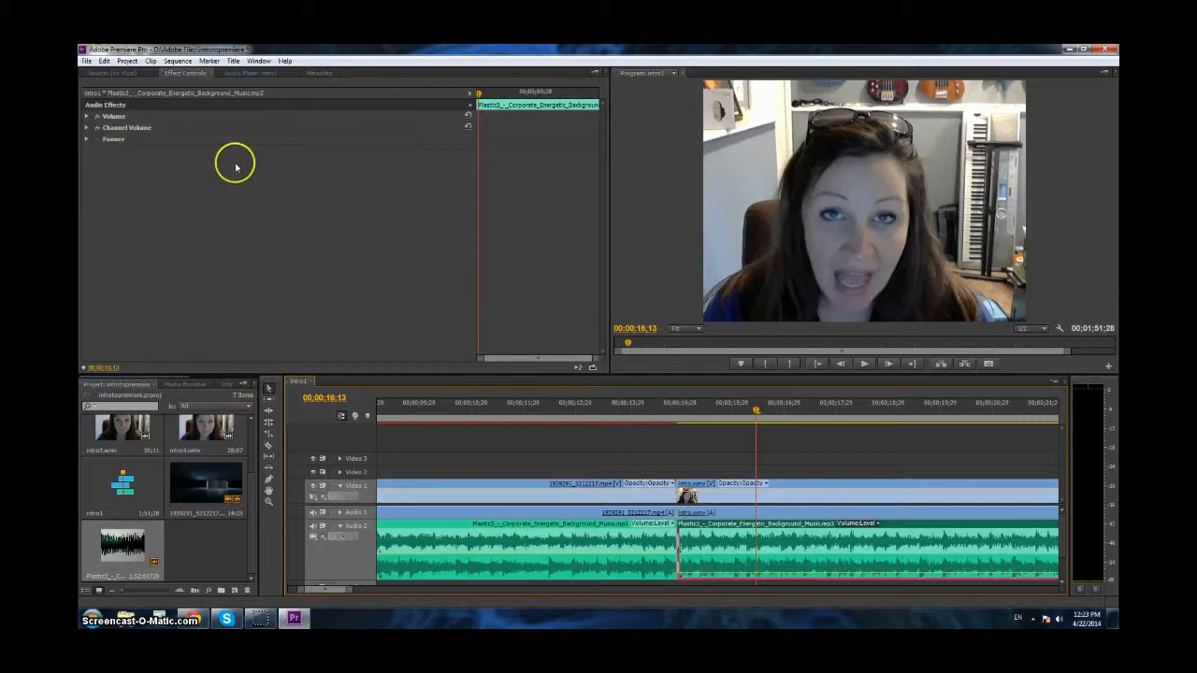
- Show the effects library and apply the Exponential Fade audio crossfade at the cut between the two background music segments
left_click(259, 61)
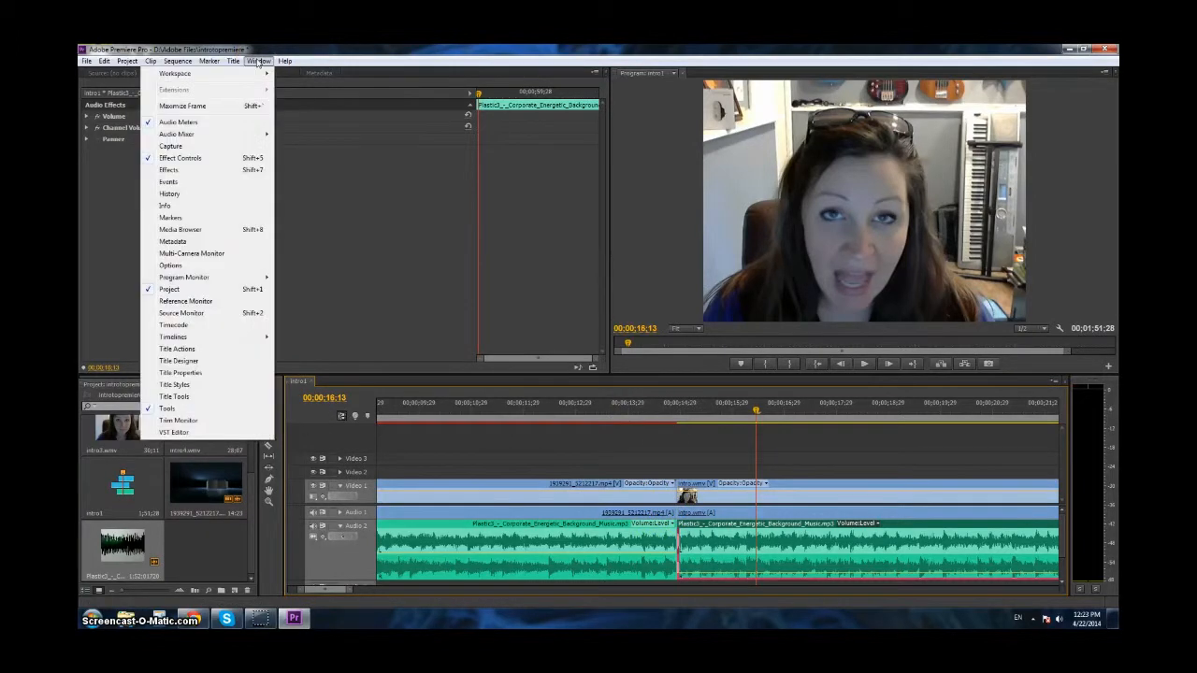
left_click(173, 170)
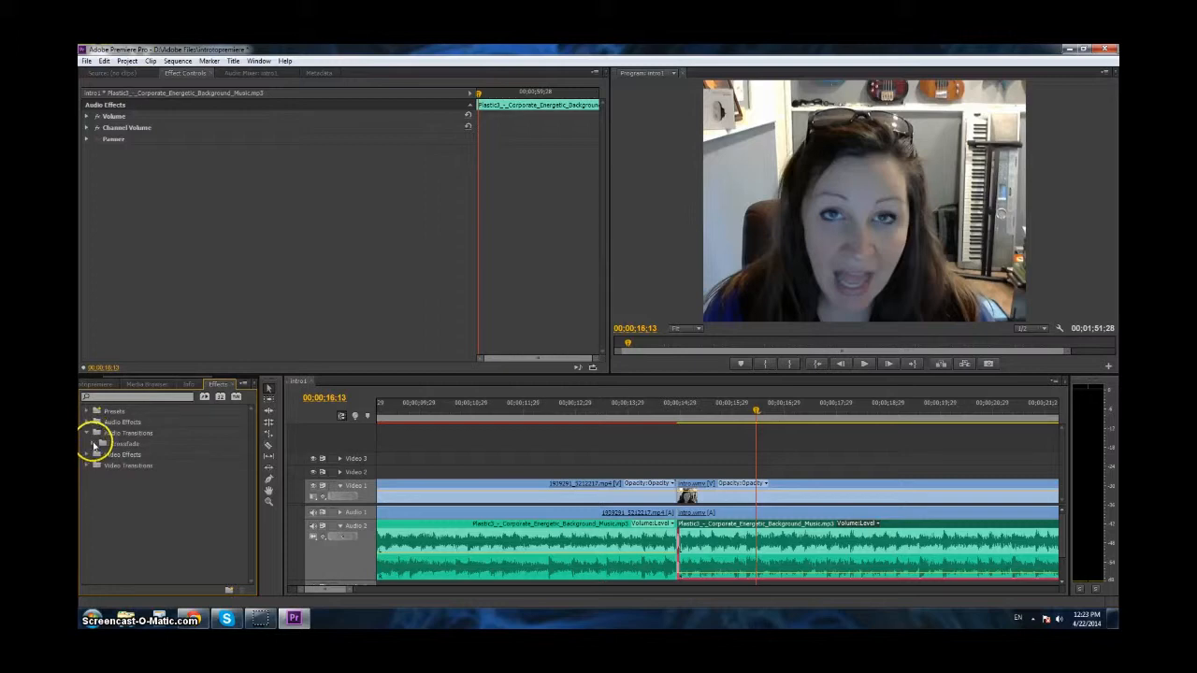
left_click(93, 444)
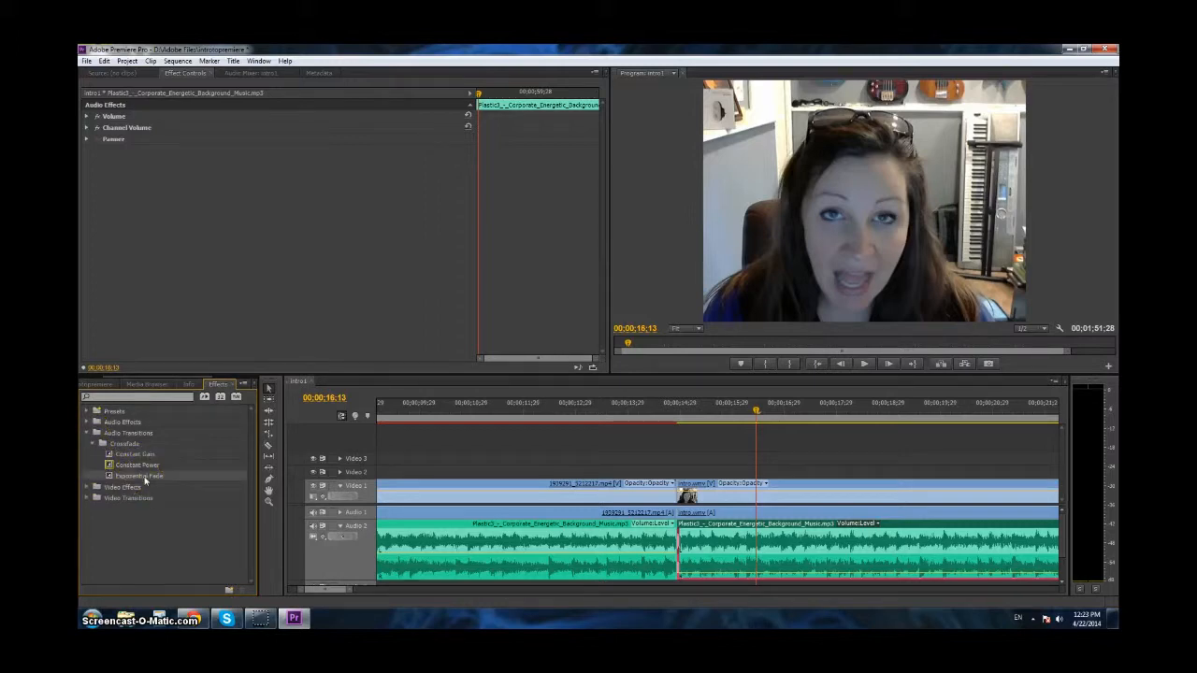
left_click_drag(145, 480, 682, 532)
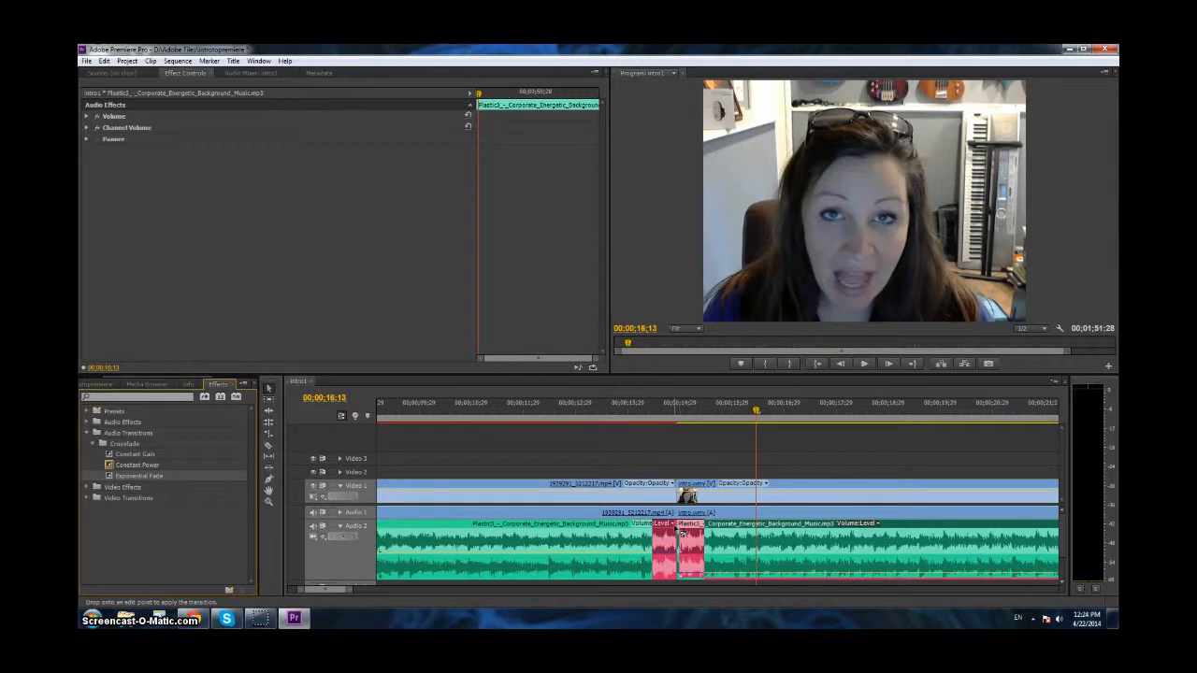
left_click_drag(677, 530, 679, 531)
- Play the sequence from just before the Exponential Fade to hear the music change across the cut
left_click(757, 411)
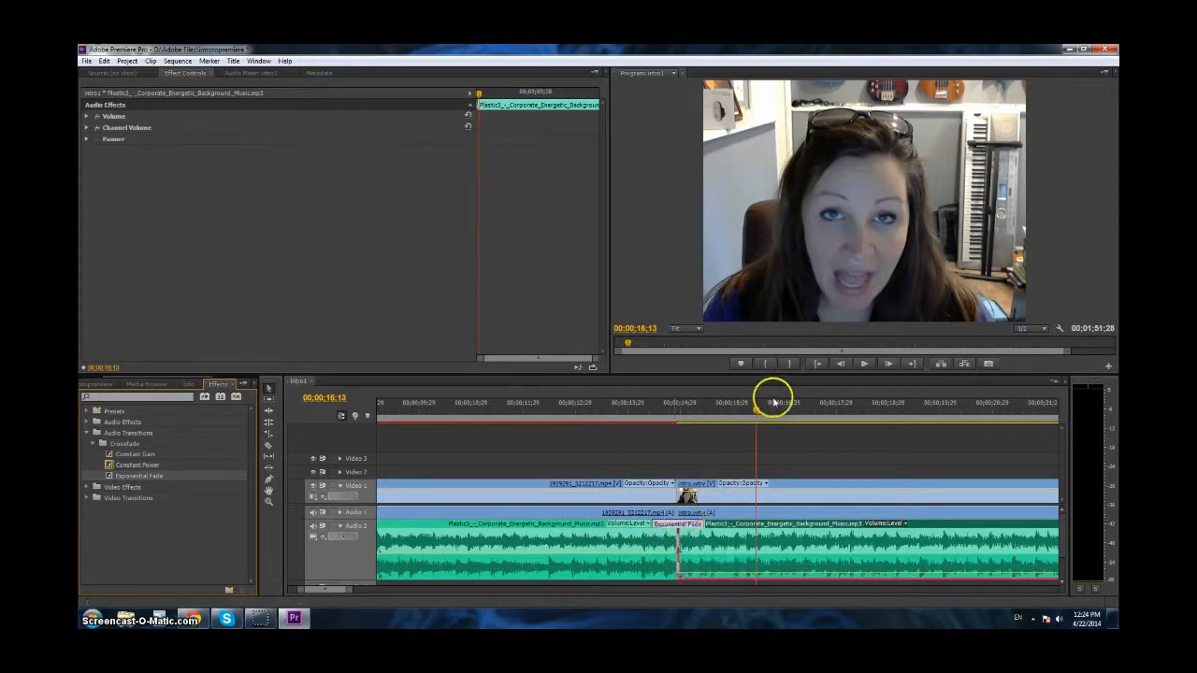
left_click_drag(758, 412, 645, 426)
key("space")
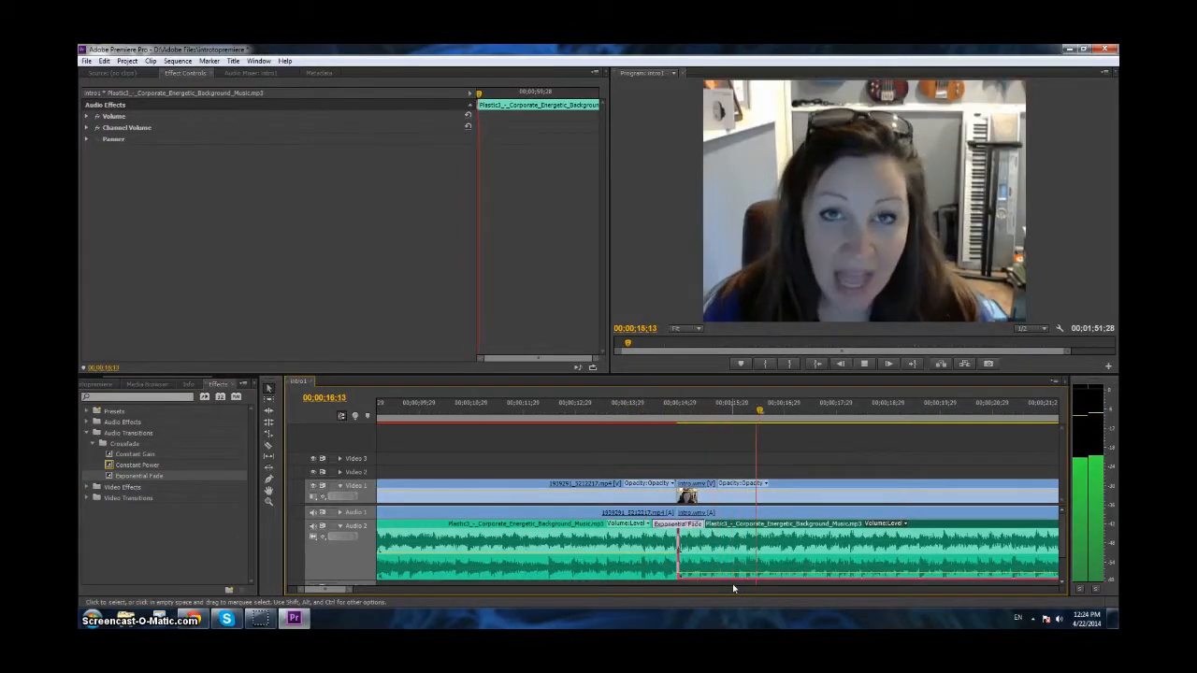
key("space")
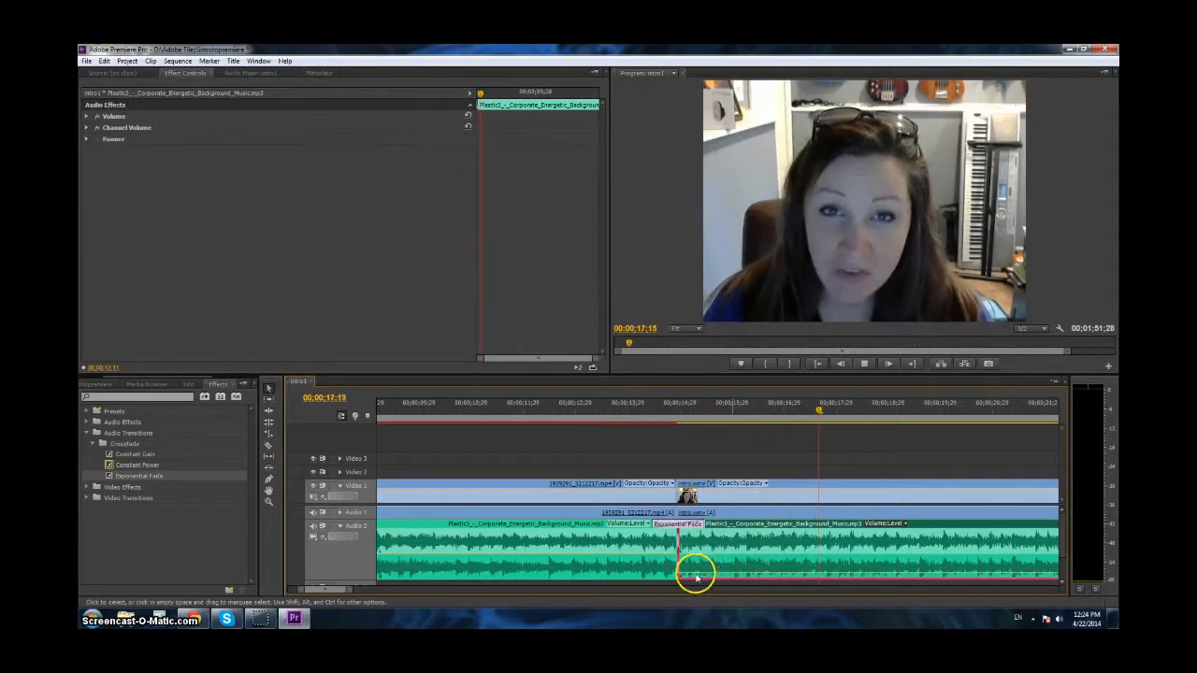
- Lower the music segment after the cut to -∞ dB and play across the cut to check it
left_click_drag(693, 576, 690, 574)
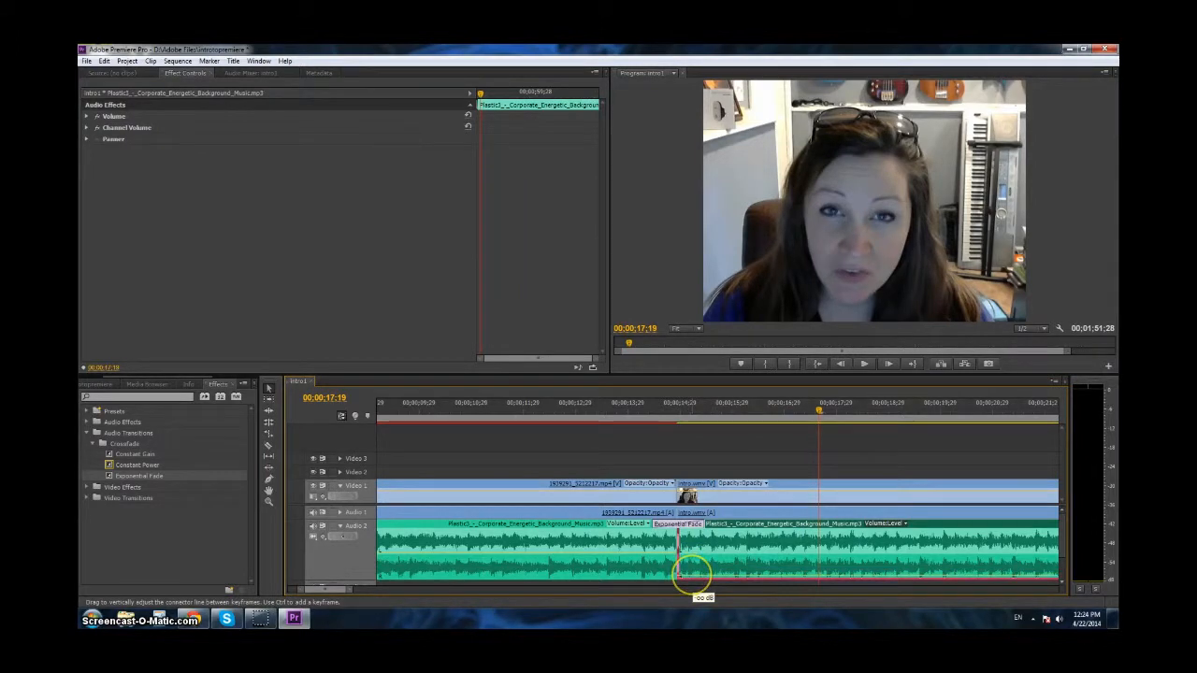
left_click(649, 410)
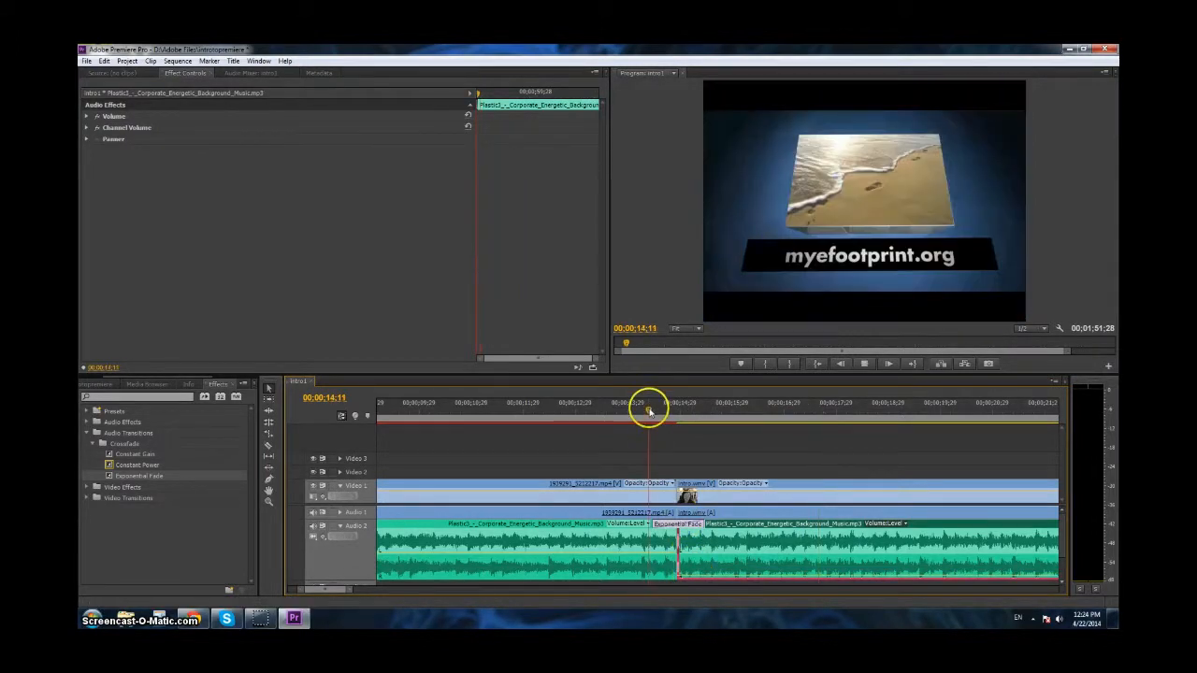
key("space")
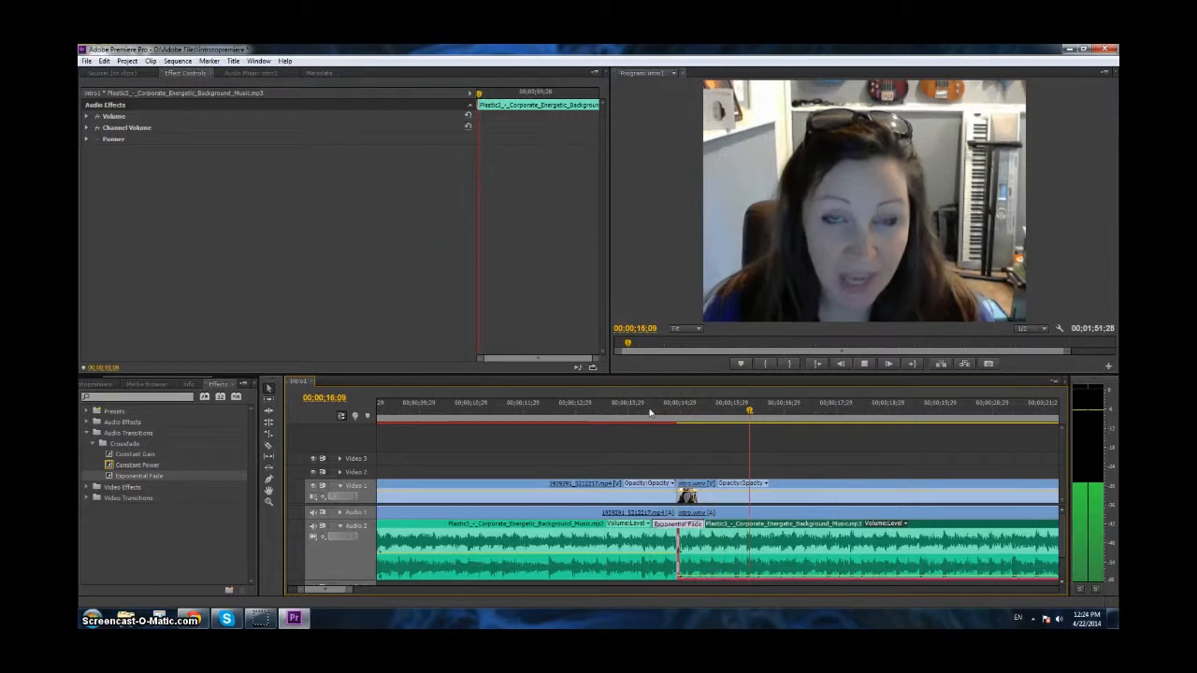
key("space")
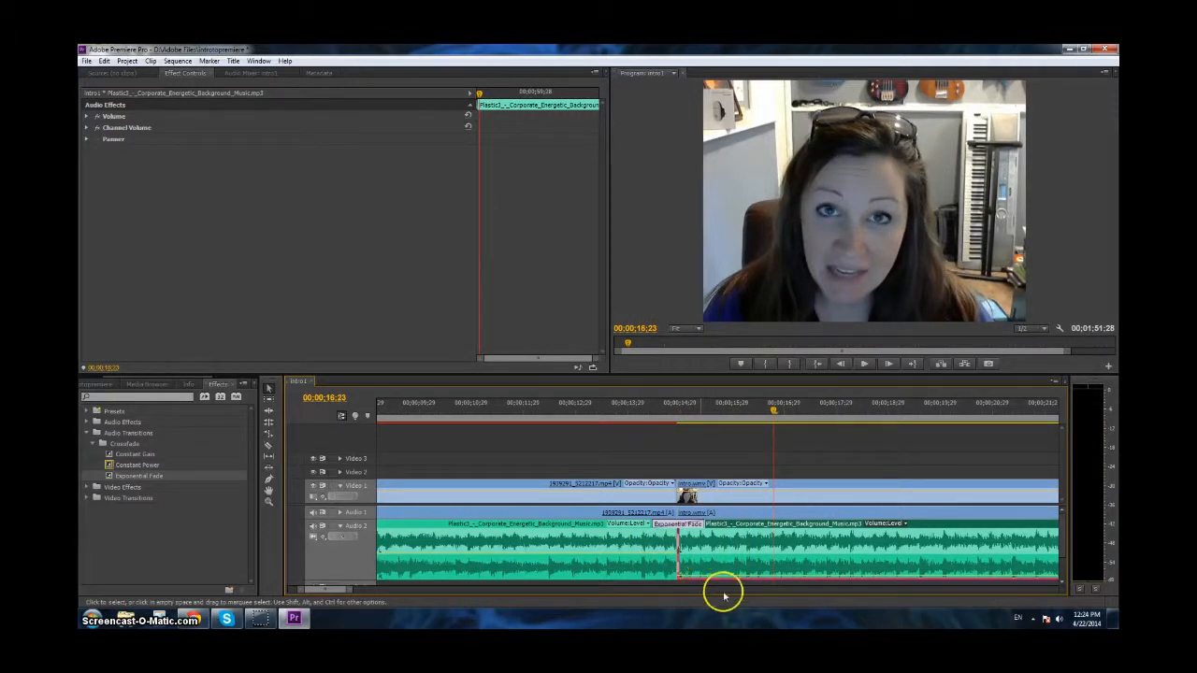
- Set the volume of the music segment after the cut to about -21.85 dB and play across the cut
mouse_move(349, 589)
left_mouse_down()
mouse_move(364, 588)
mouse_move(332, 596)
left_mouse_up()
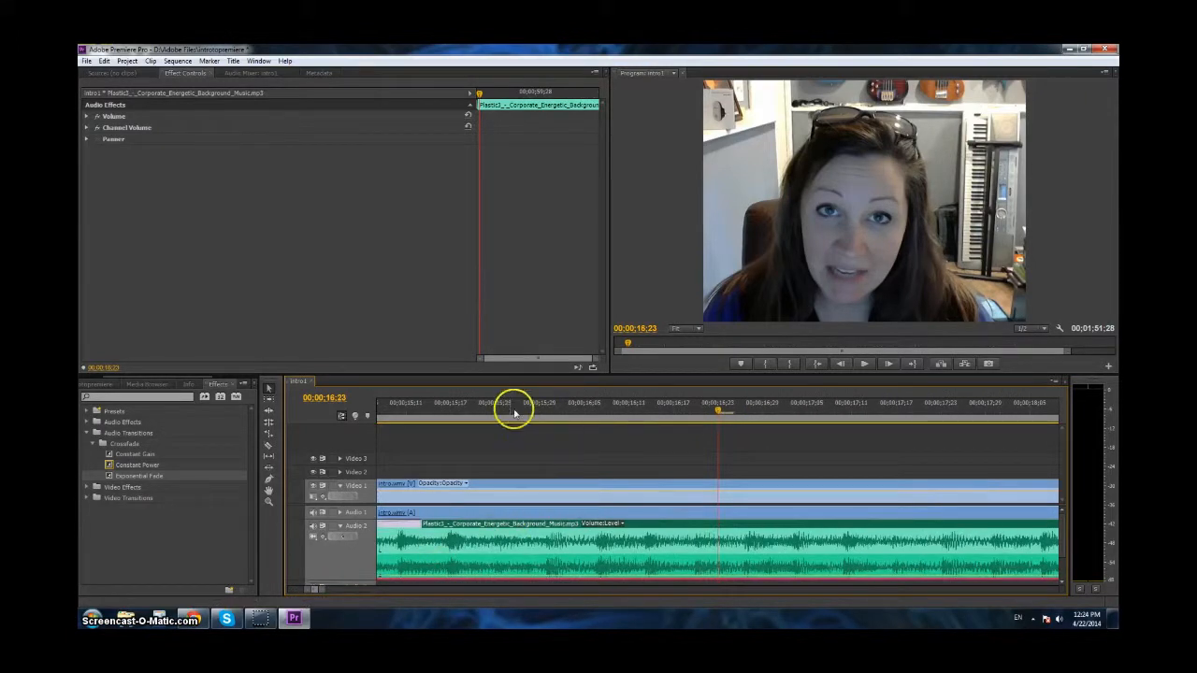
left_click_drag(322, 591, 328, 590)
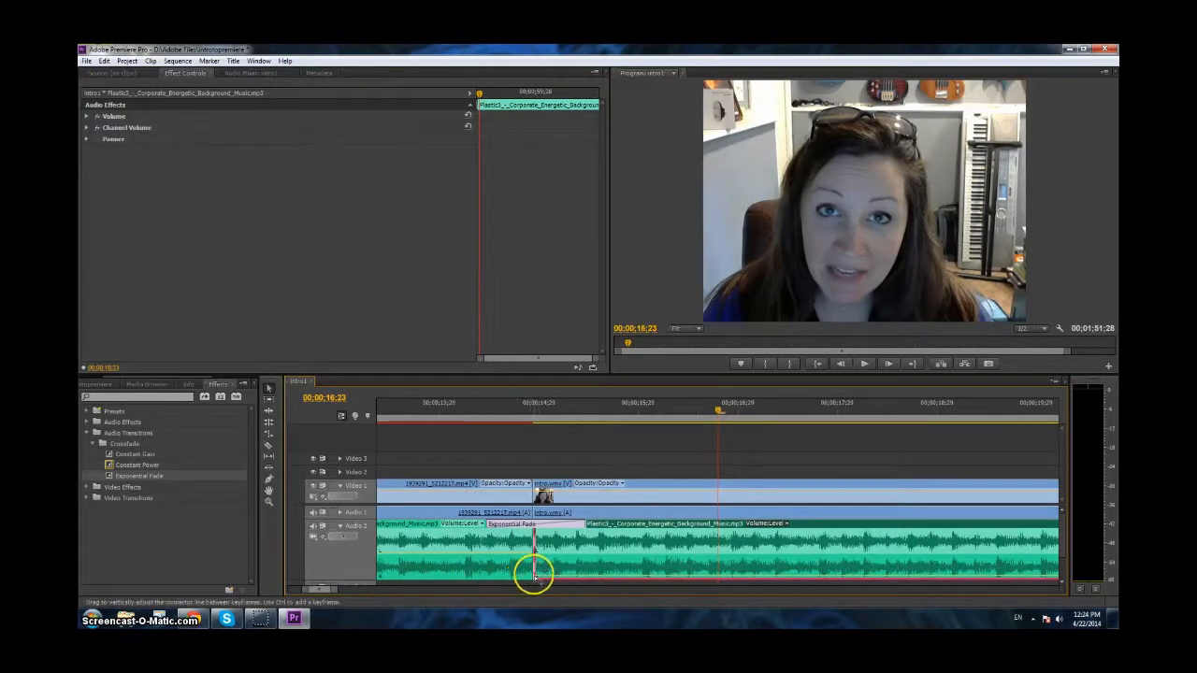
left_click_drag(343, 584, 343, 602)
scroll(655, 554, "down", 2)
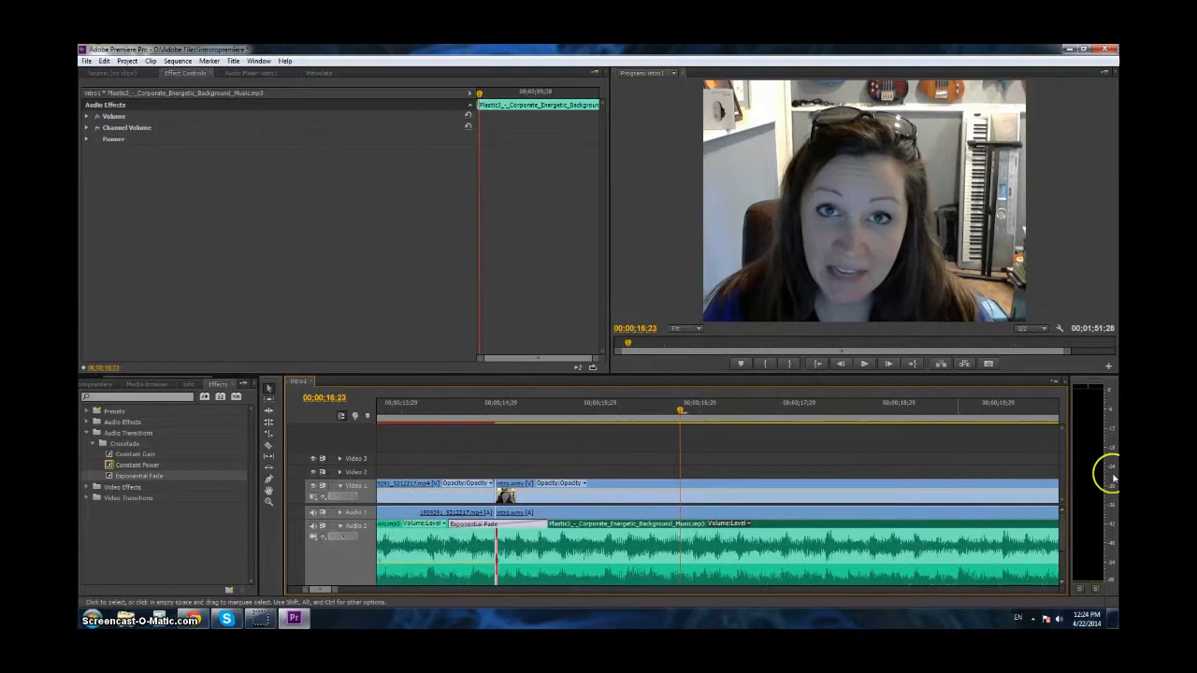
scroll(522, 564, "down", 2)
scroll(540, 576, "up", 2)
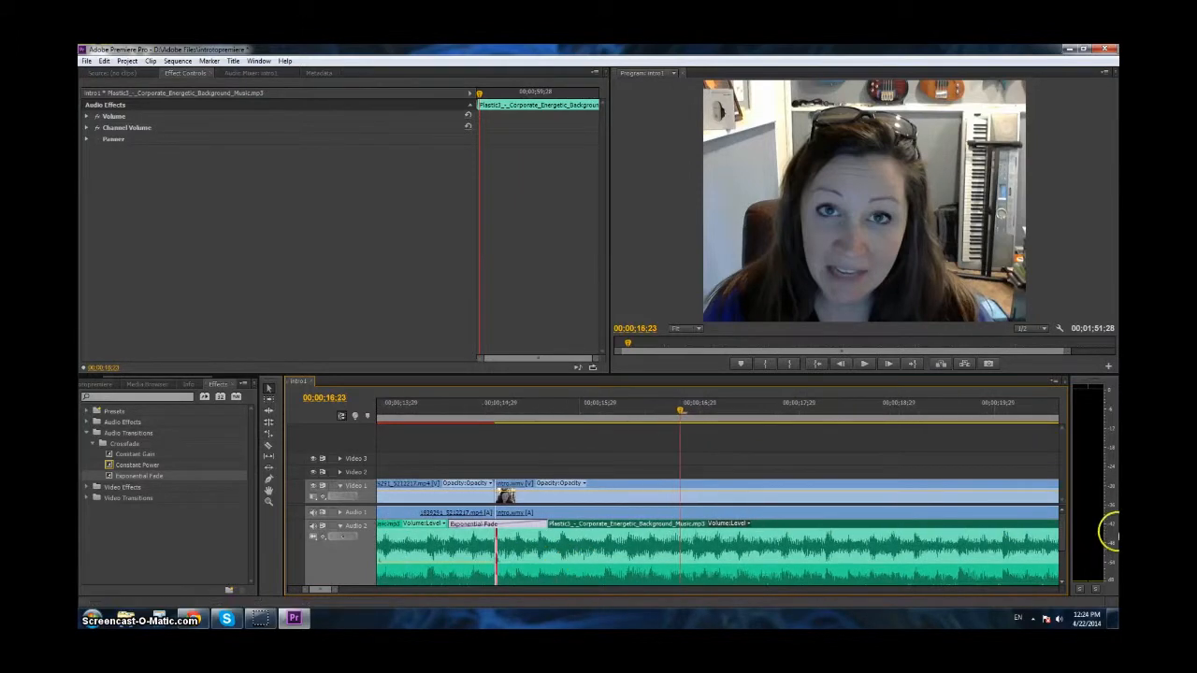
left_click_drag(1062, 540, 1063, 546)
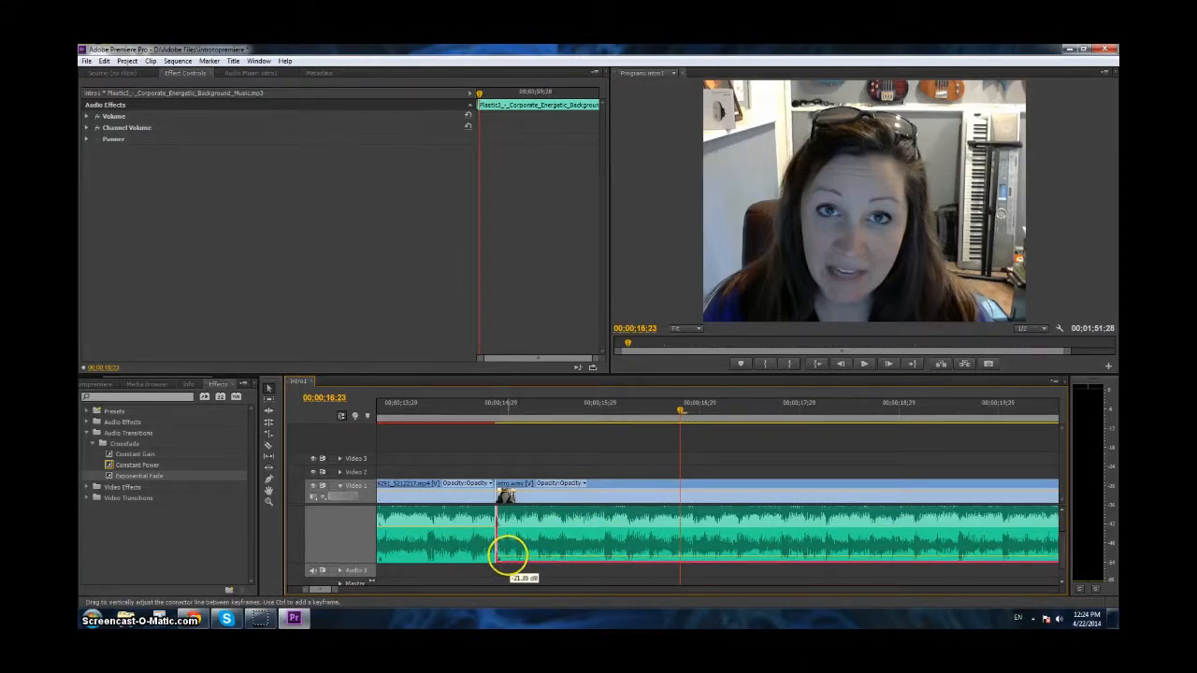
left_click(478, 409)
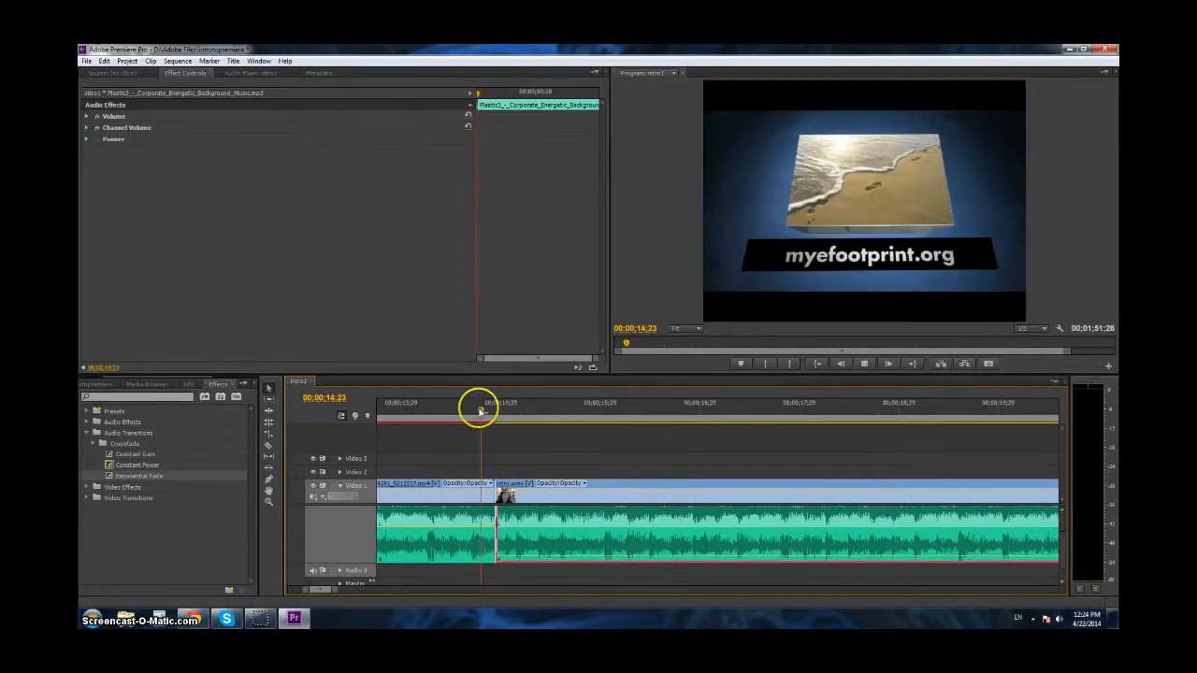
key("space")
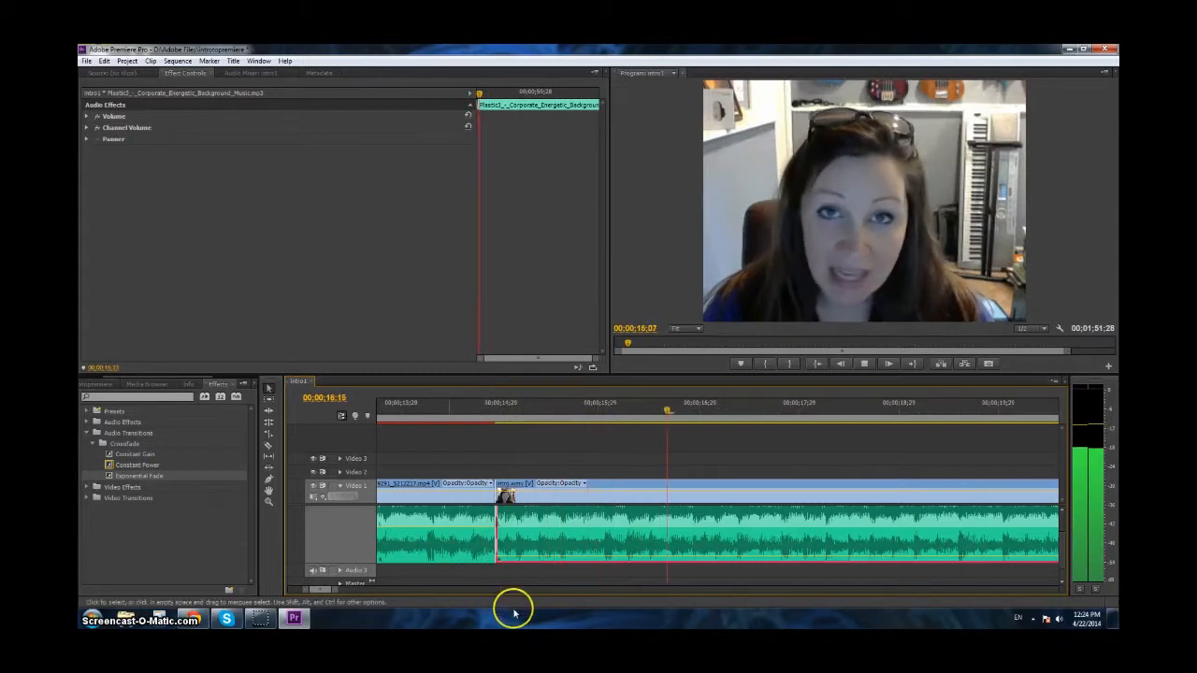
key("space")
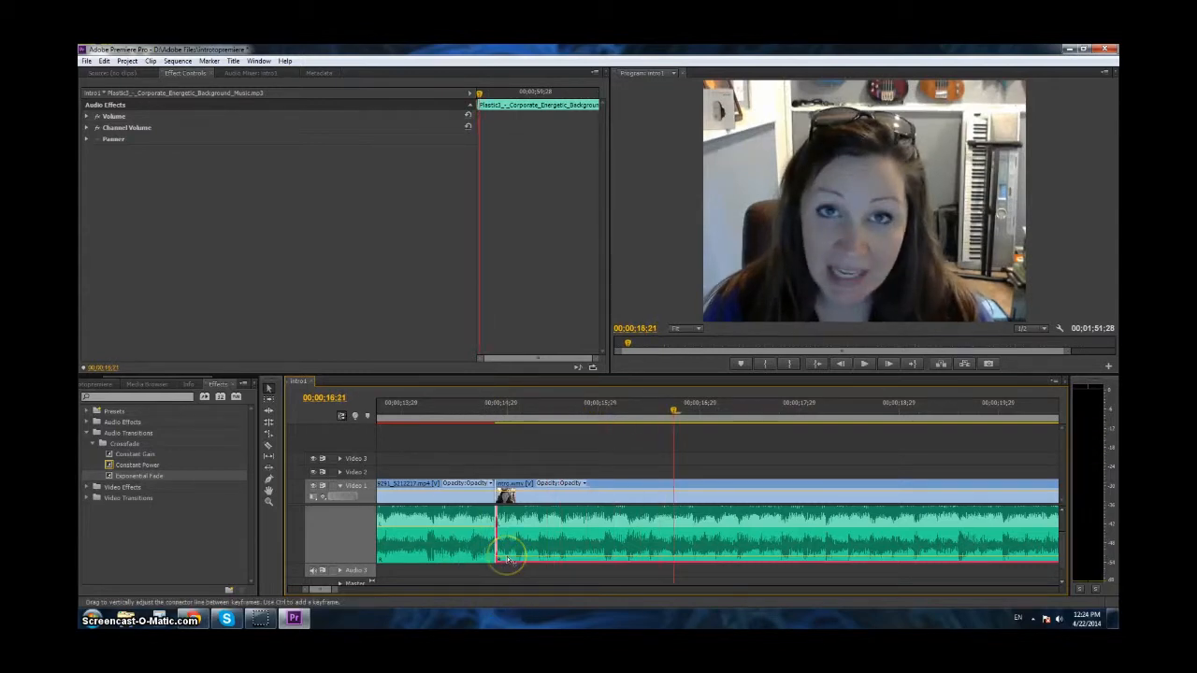
- Fine-tune the volume of the music segment after the cut to about -23.3 dB
left_click_drag(507, 560, 506, 557)
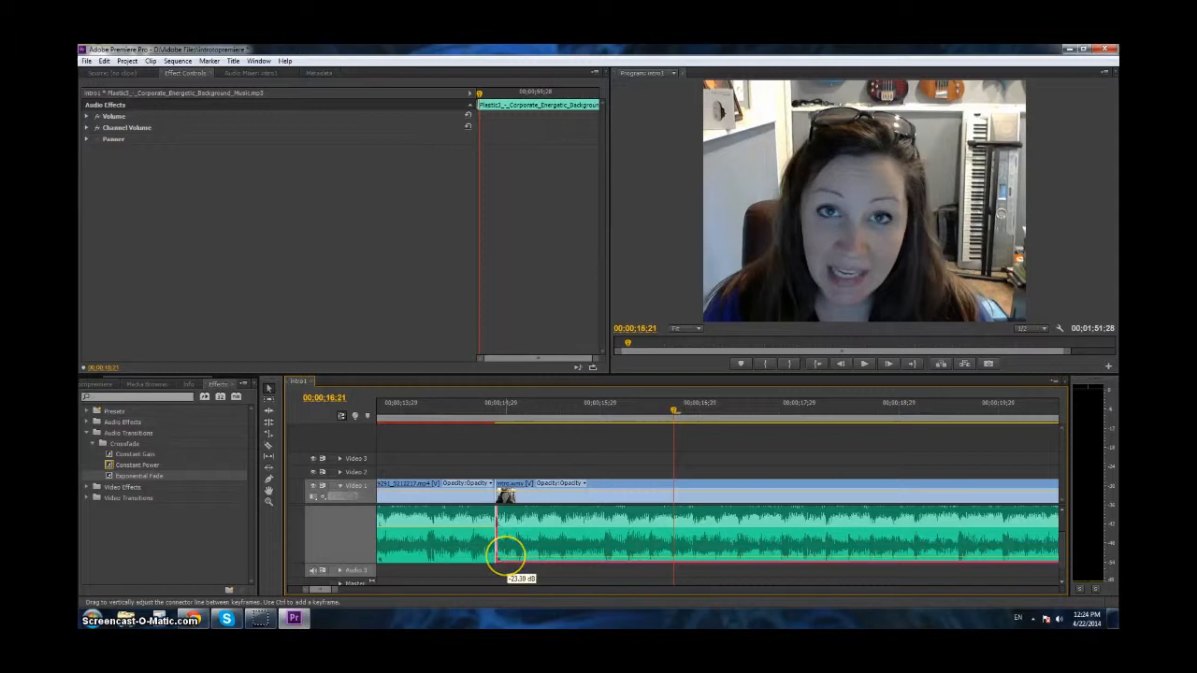
left_click_drag(505, 553, 505, 553)
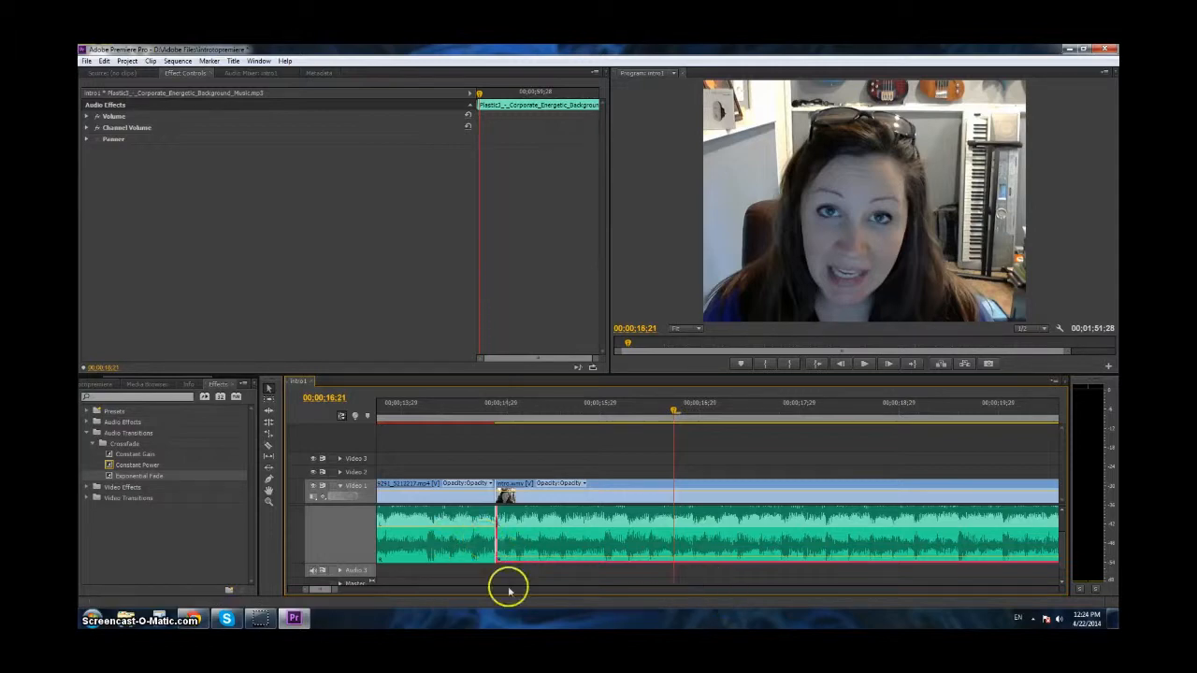
left_click_drag(342, 594, 287, 588)
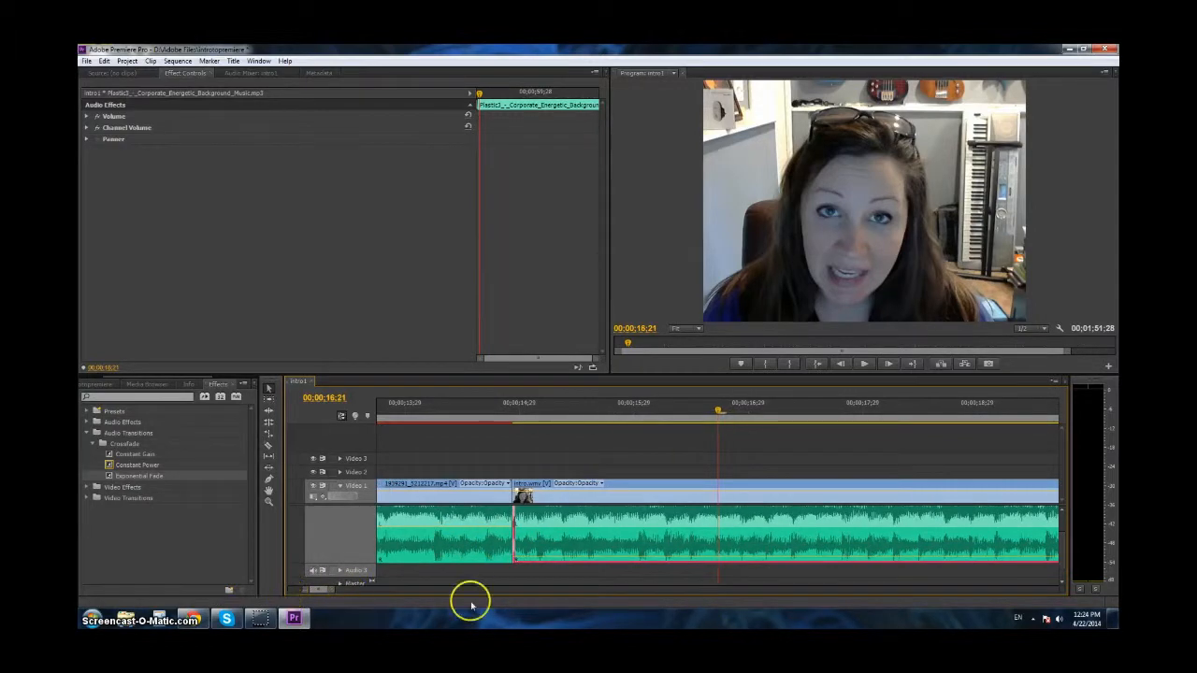
left_click(1015, 513)
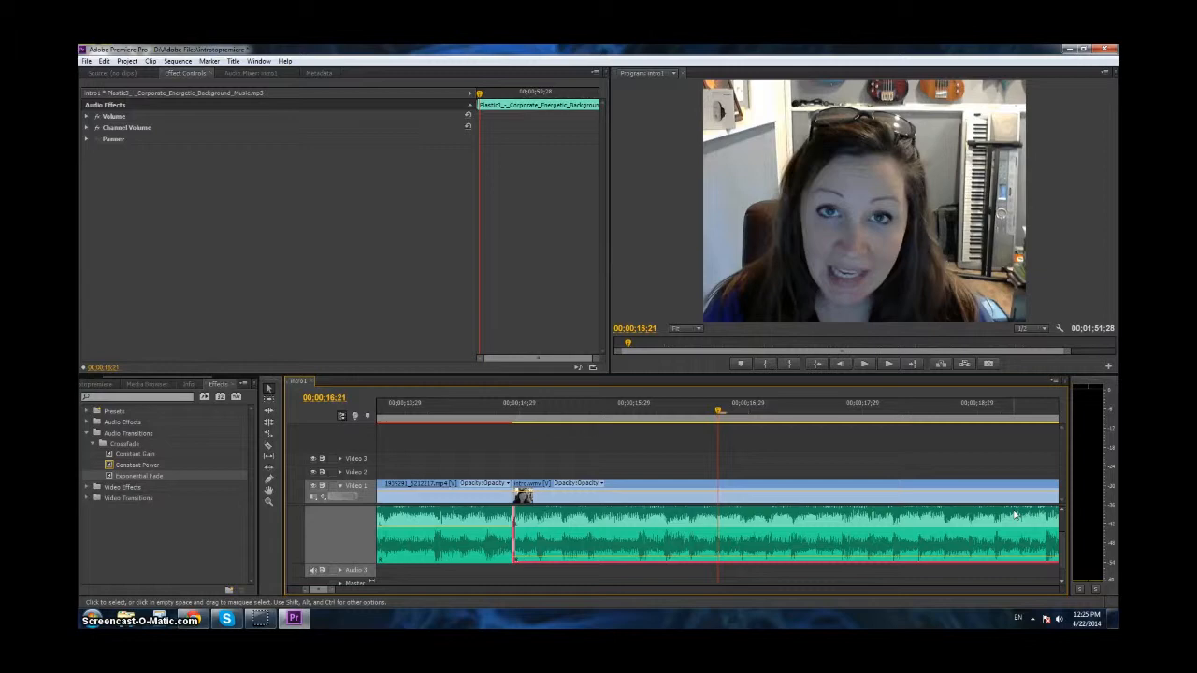
- Apply the Dip to Black dissolve to the end of the 1939291_5212217.mp4 title clip on Video 1
left_click(89, 499)
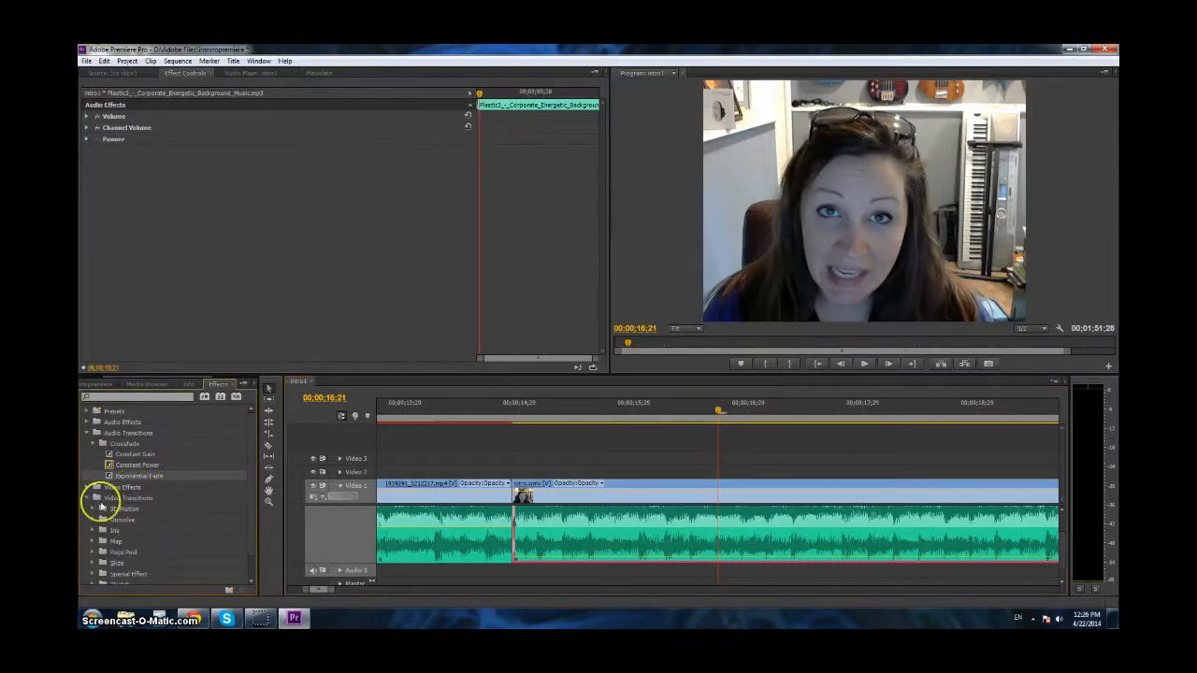
scroll(173, 532, "down", 1)
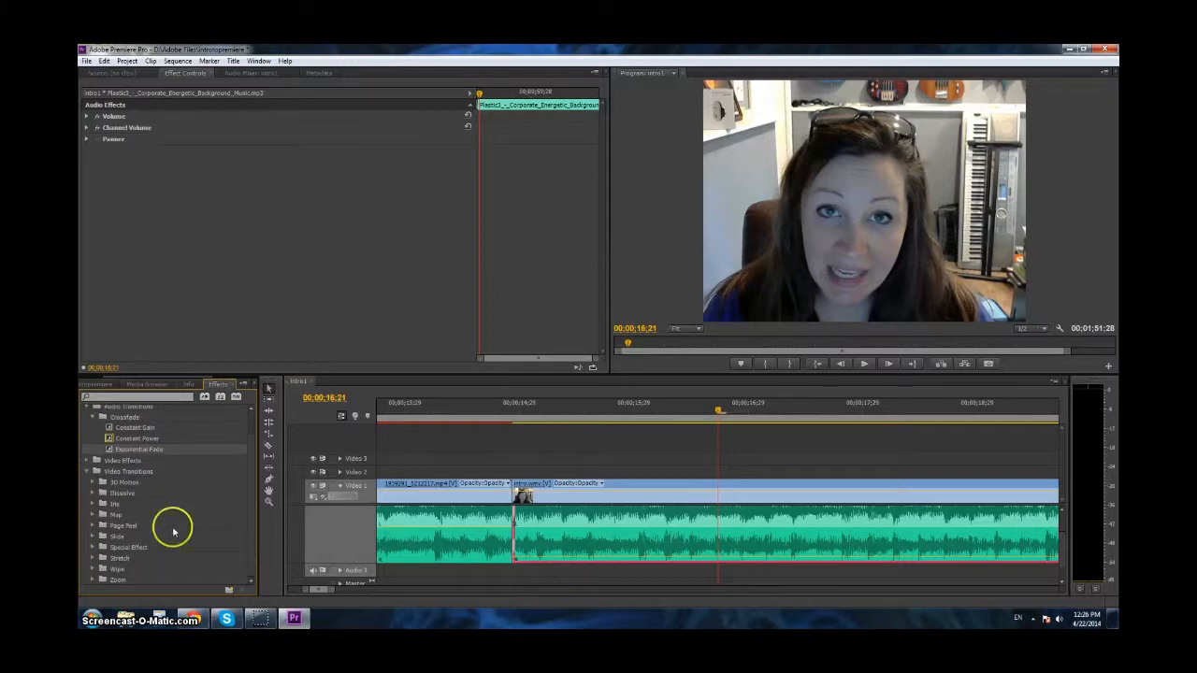
left_click(260, 62)
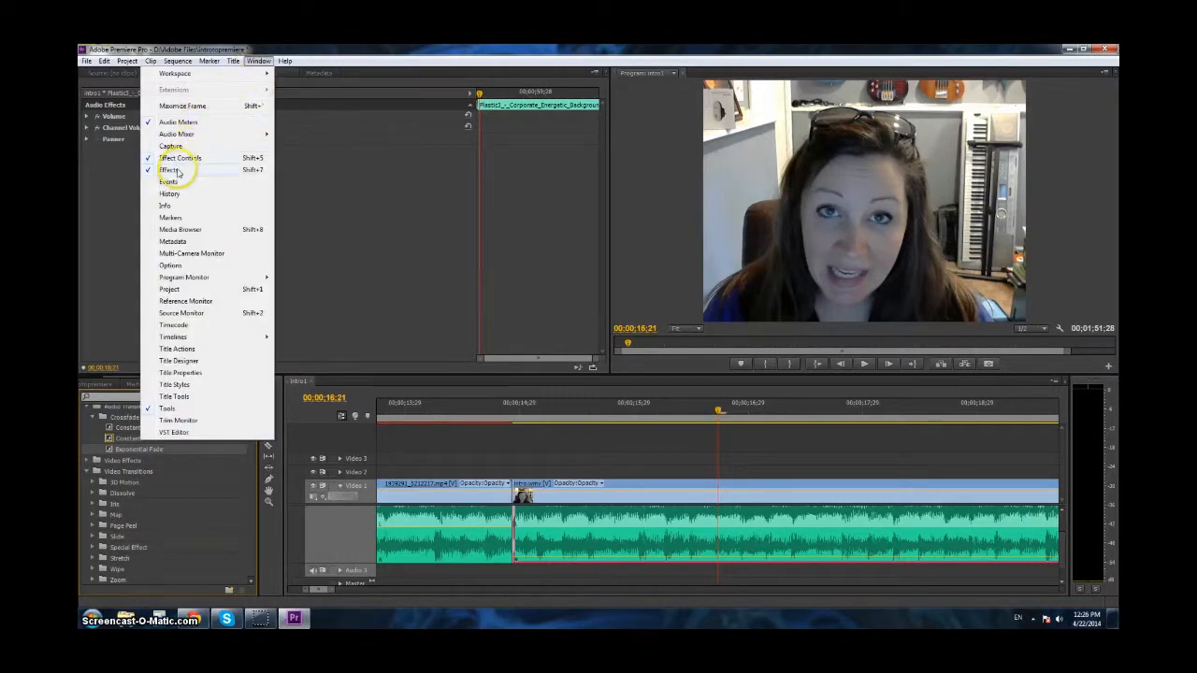
left_click(121, 495)
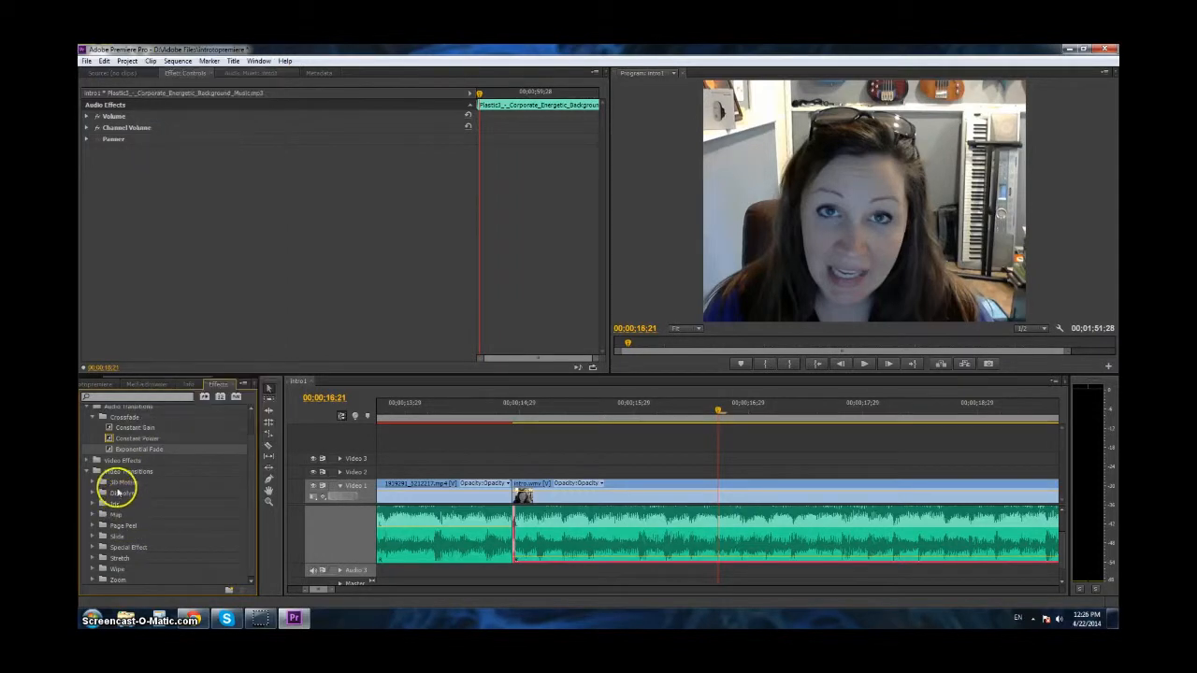
left_click(93, 492)
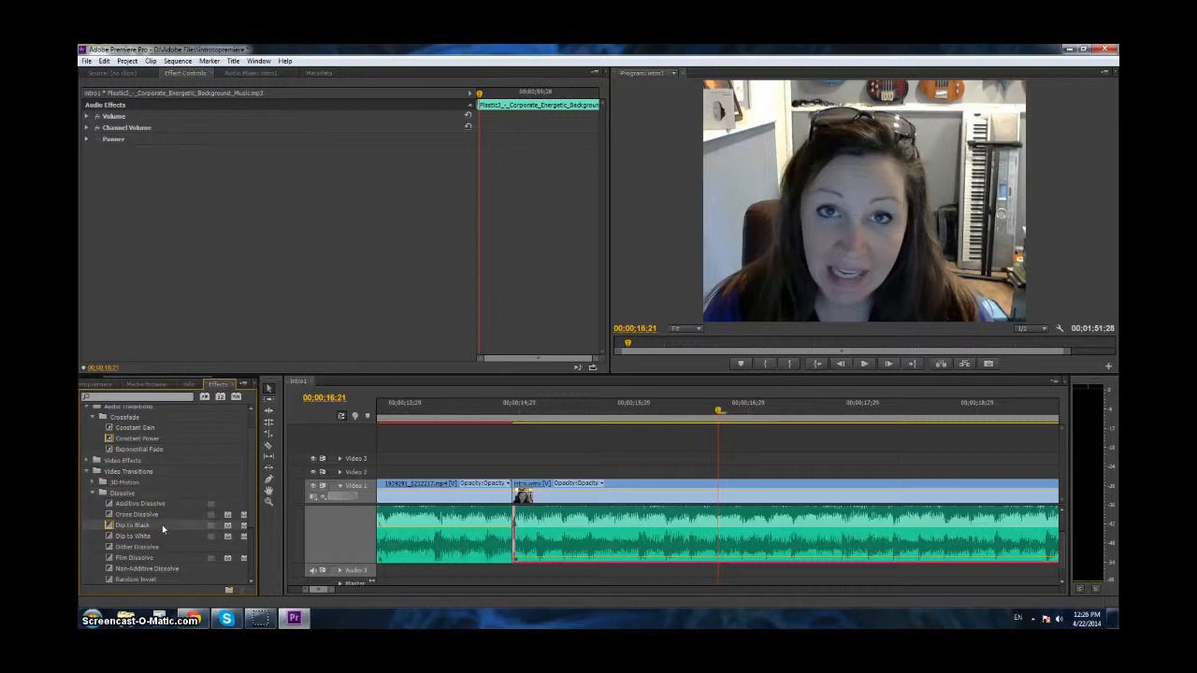
left_click_drag(162, 524, 513, 488)
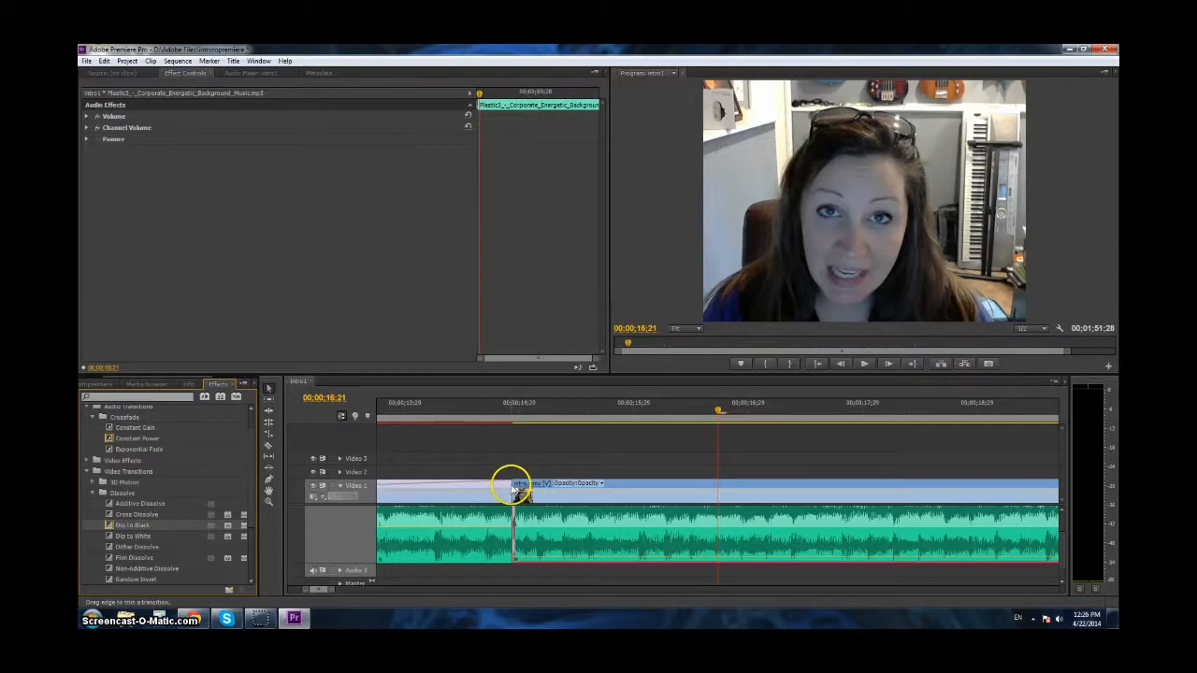
- Play the sequence from before the Dip to Black transition into the first intro clip to preview it
left_click(419, 409)
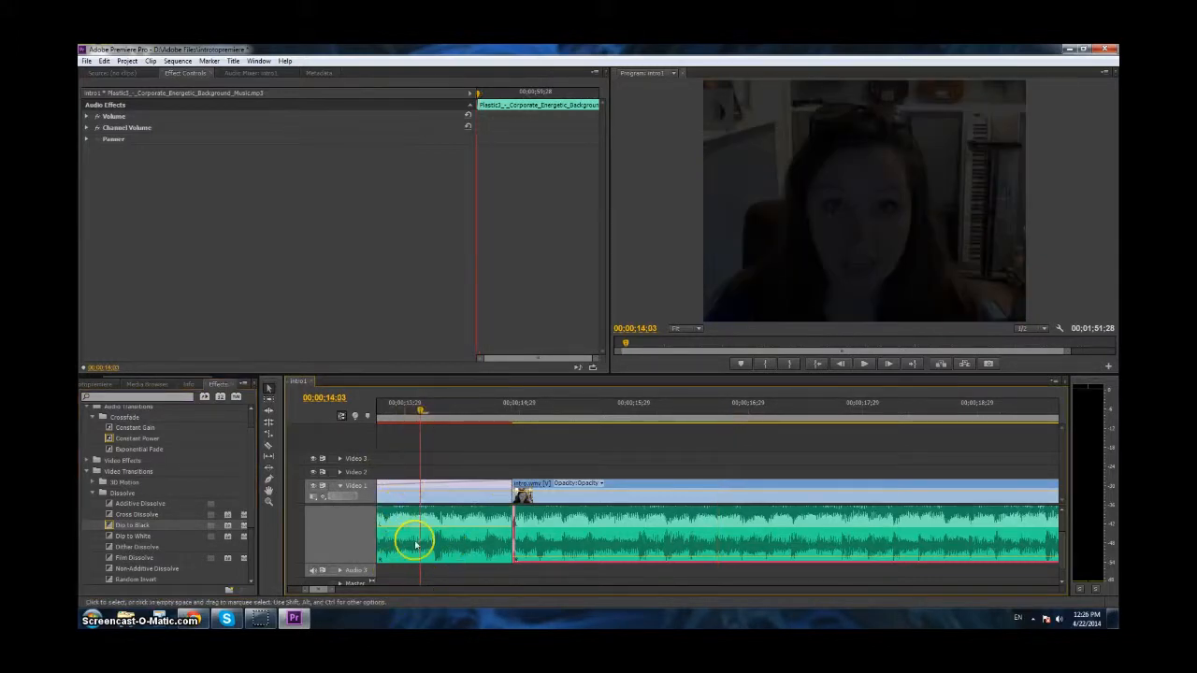
scroll(318, 585, "left", 5)
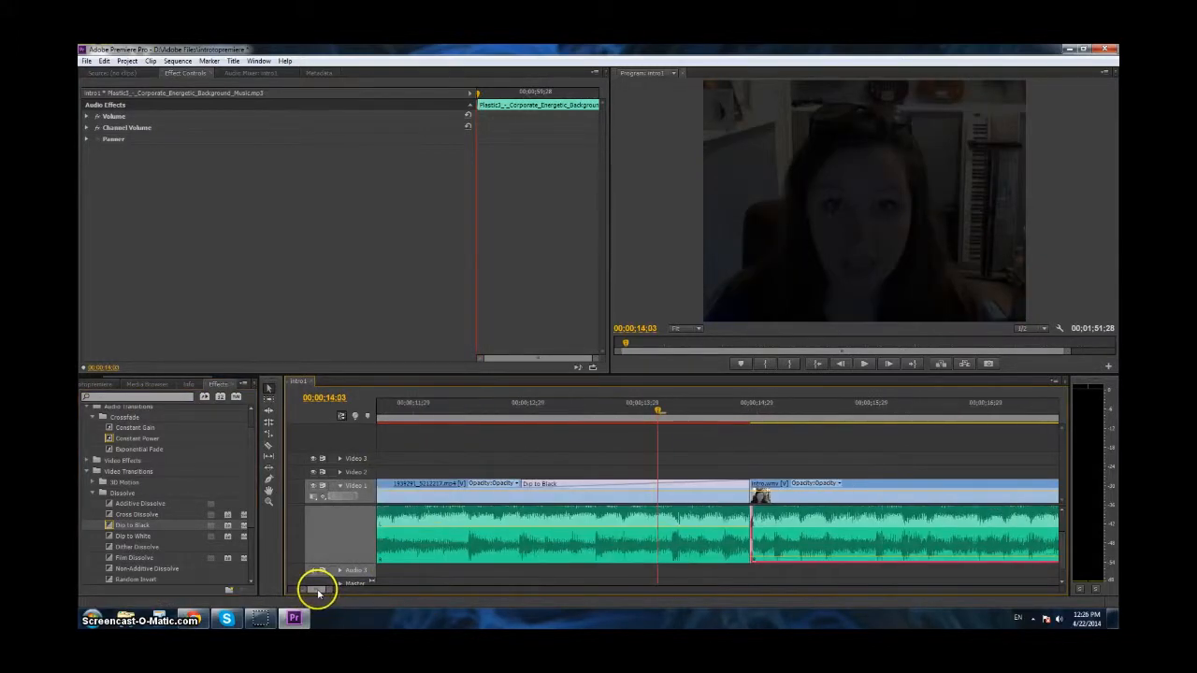
left_click(428, 410)
key("space")
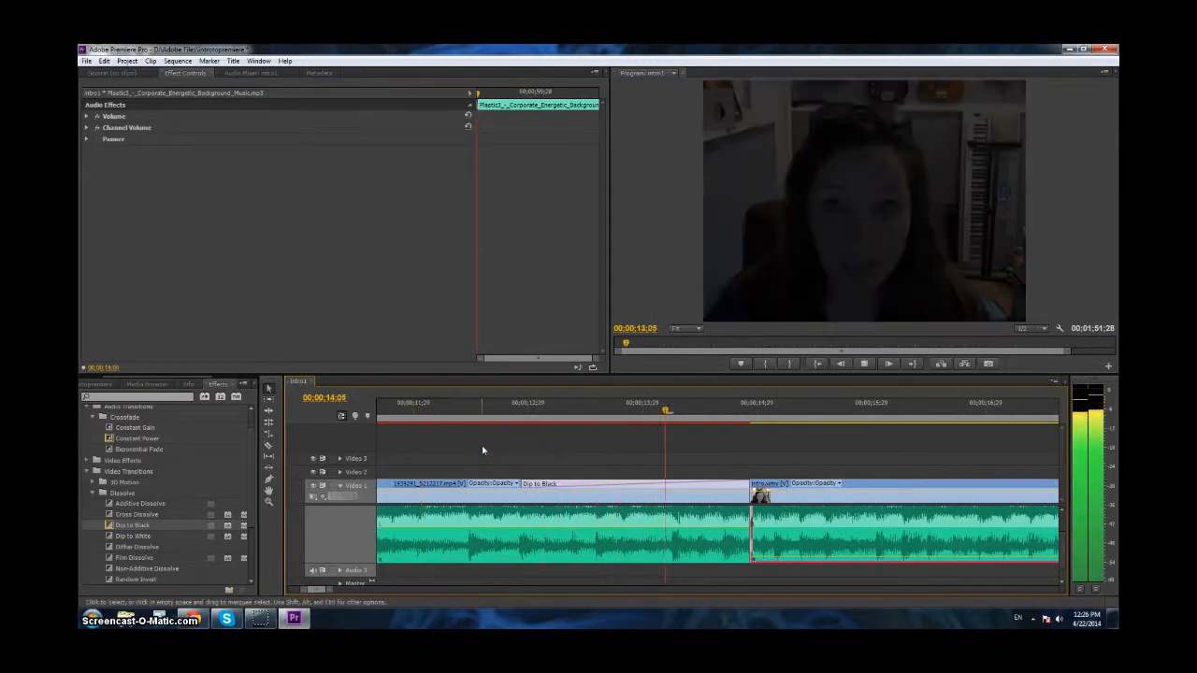
key("space")
left_click(657, 539)
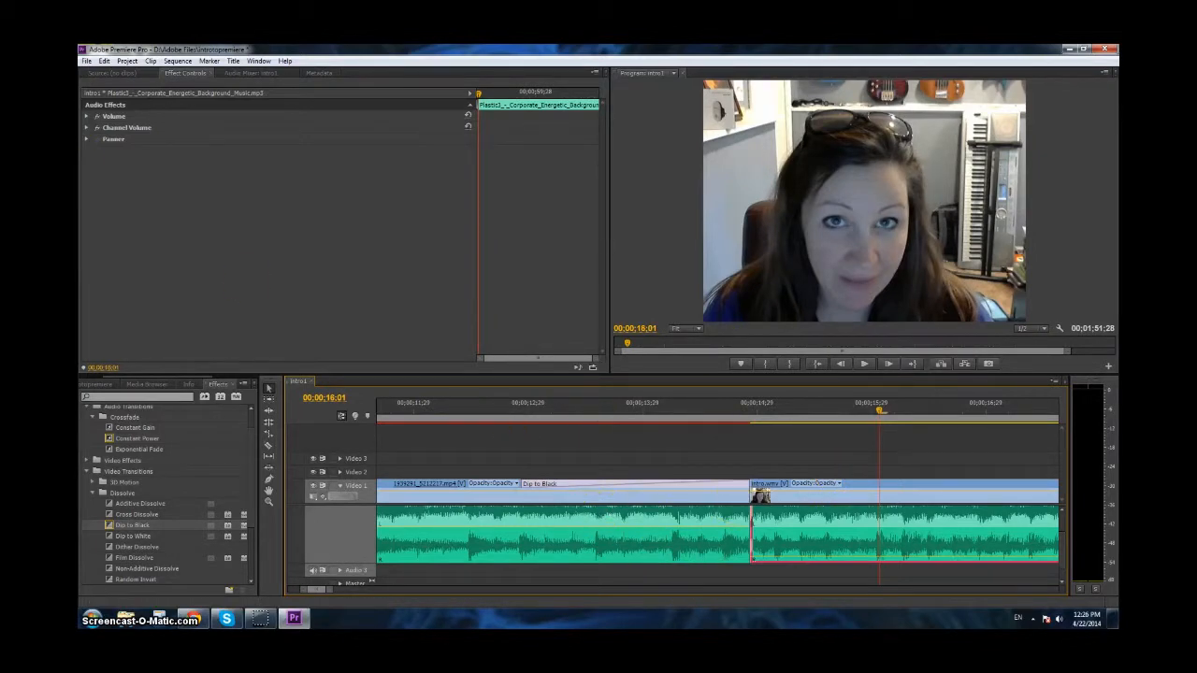
- Open the media export settings for the intro1 sequence, review the format, preset and output name, and close the dialog
left_click(86, 62)
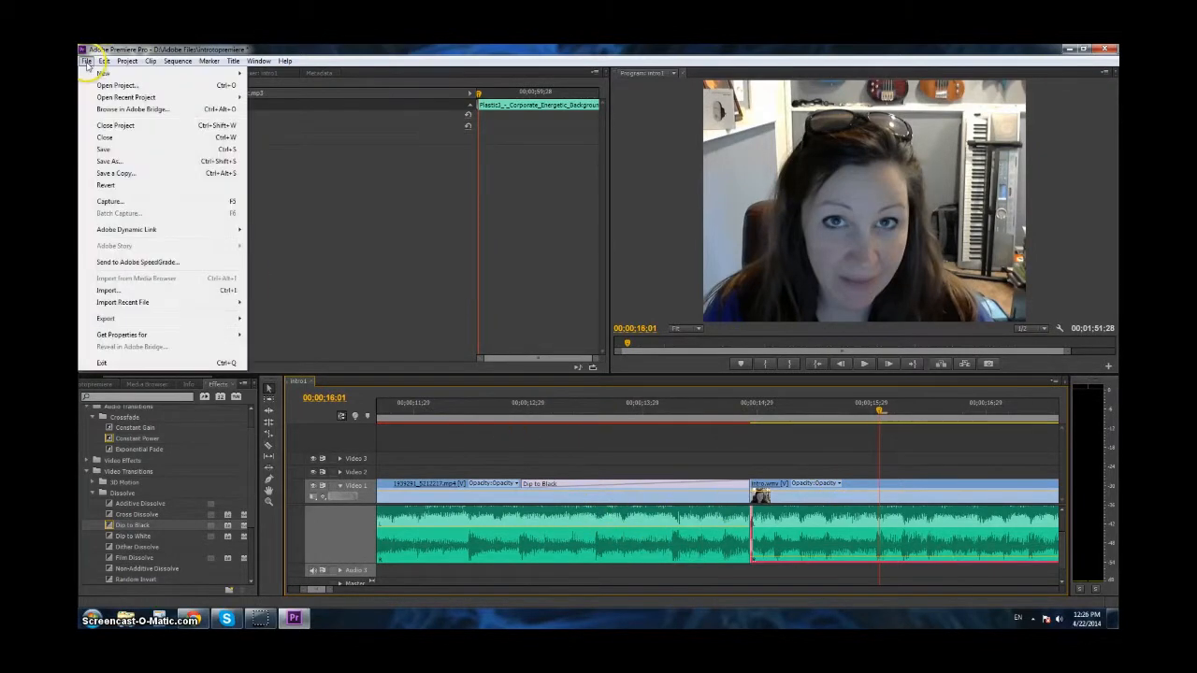
mouse_move(180, 326)
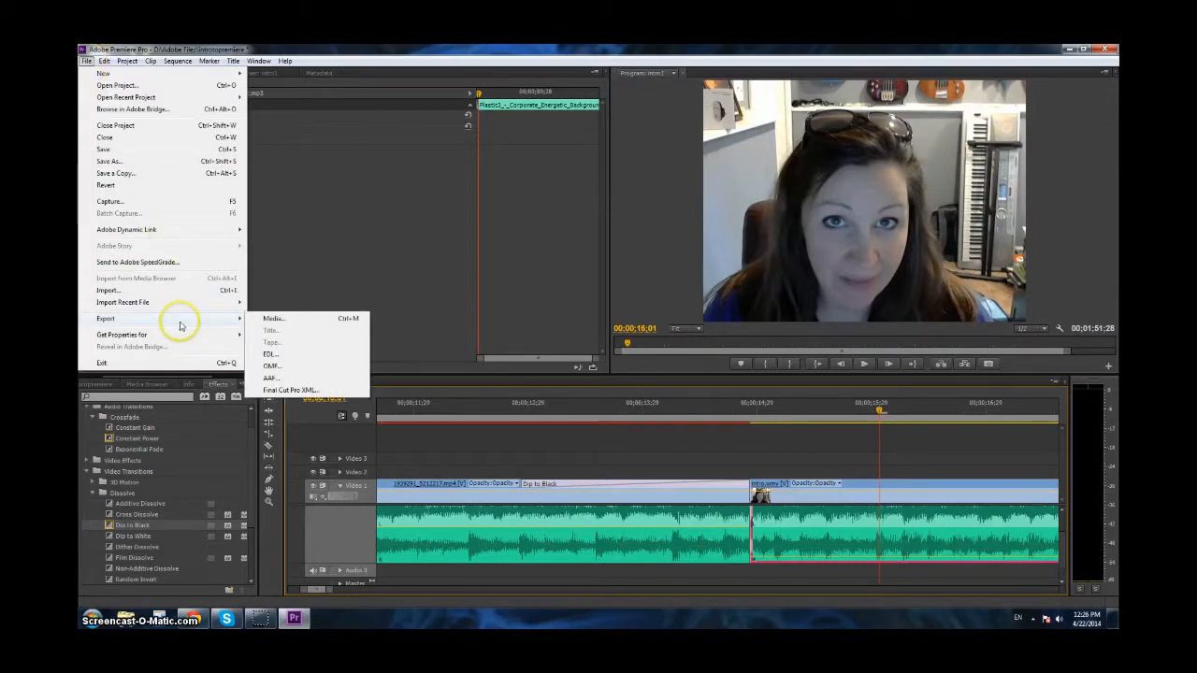
left_click(278, 319)
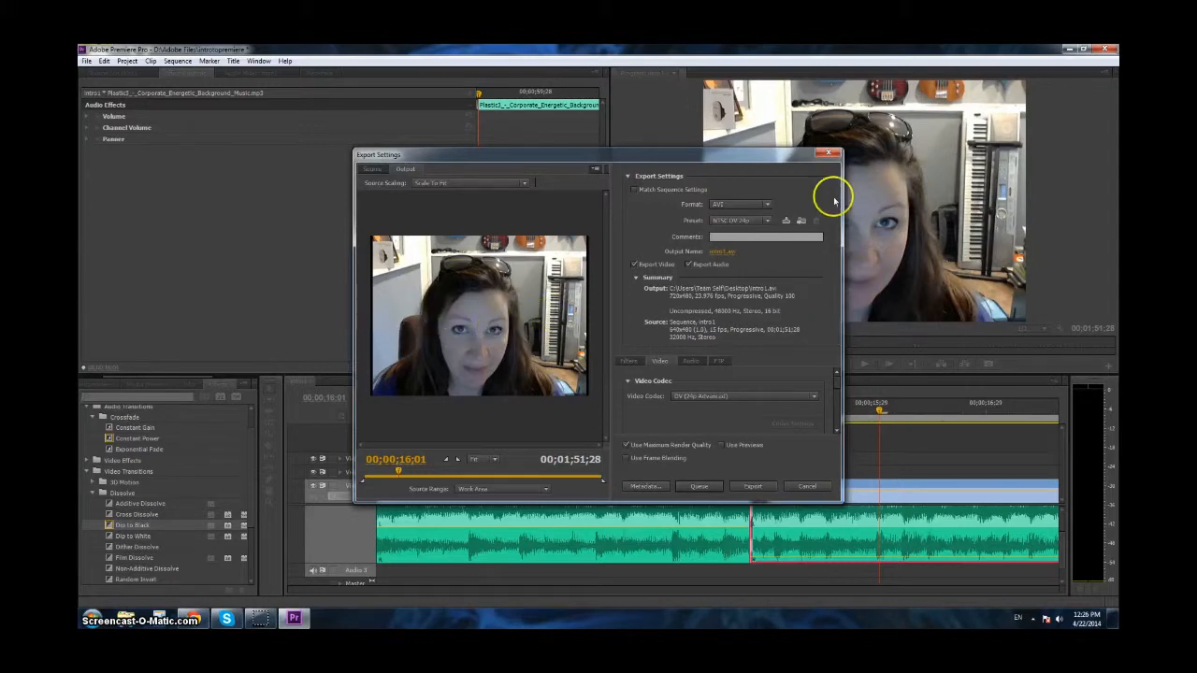
left_click(763, 488)
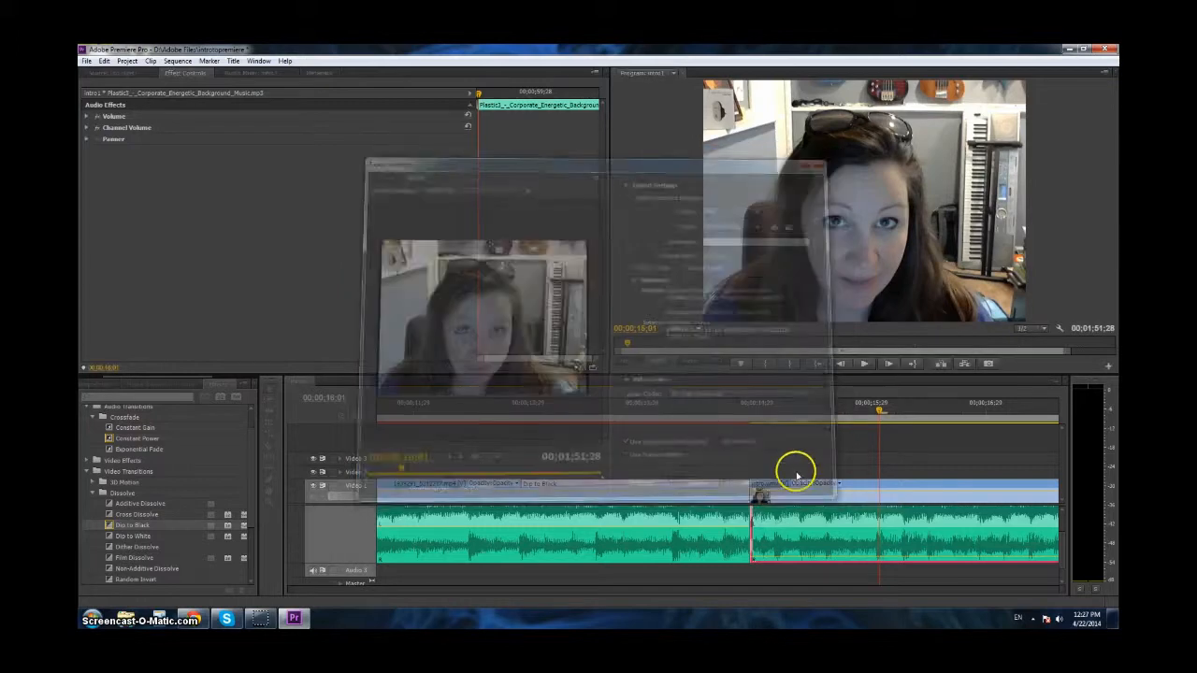
- Show the whole sequence in the timeline, including the background music that runs past the last video clip
left_click_drag(328, 588, 446, 592)
left_click_drag(491, 592, 591, 589)
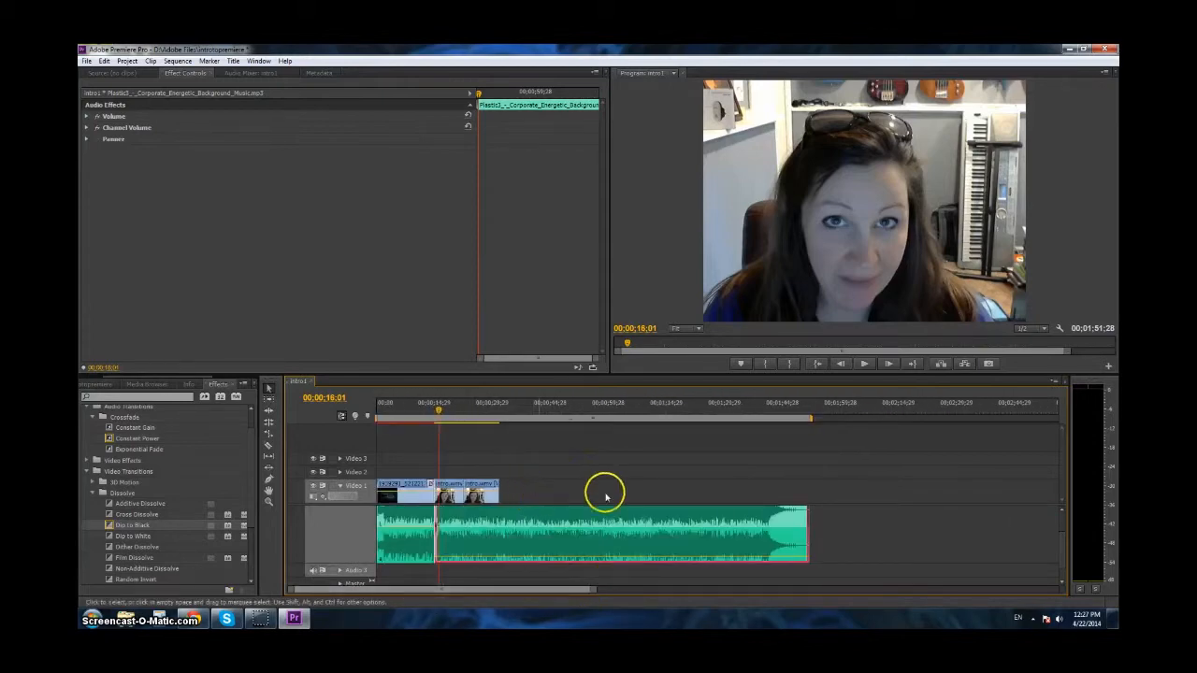